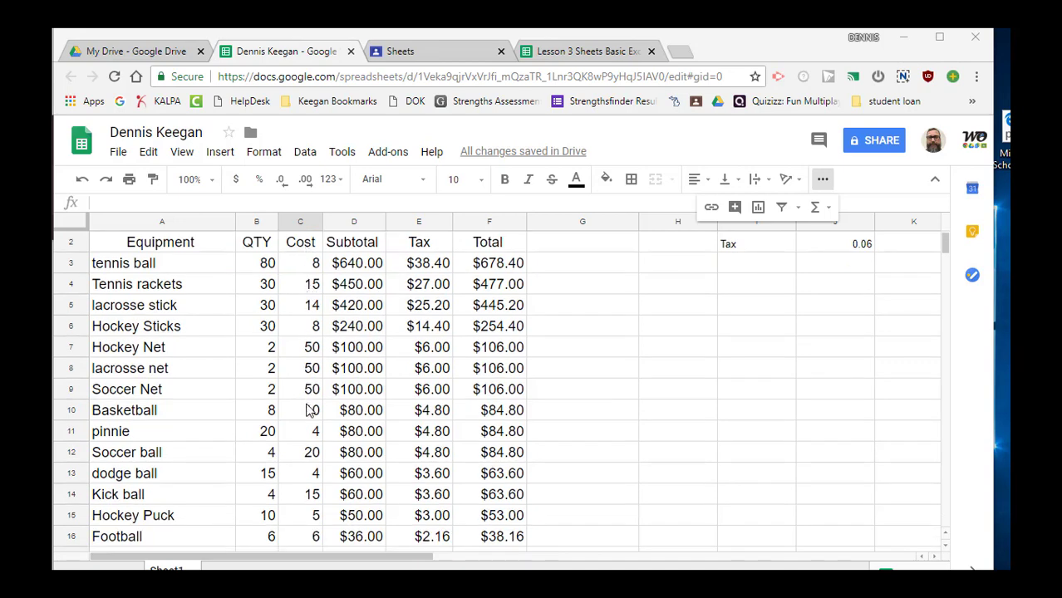
Enter the label "Average" in cell A18, below the equipment list
scroll(321, 495, "down", 1)
scroll(323, 490, "up", 3)
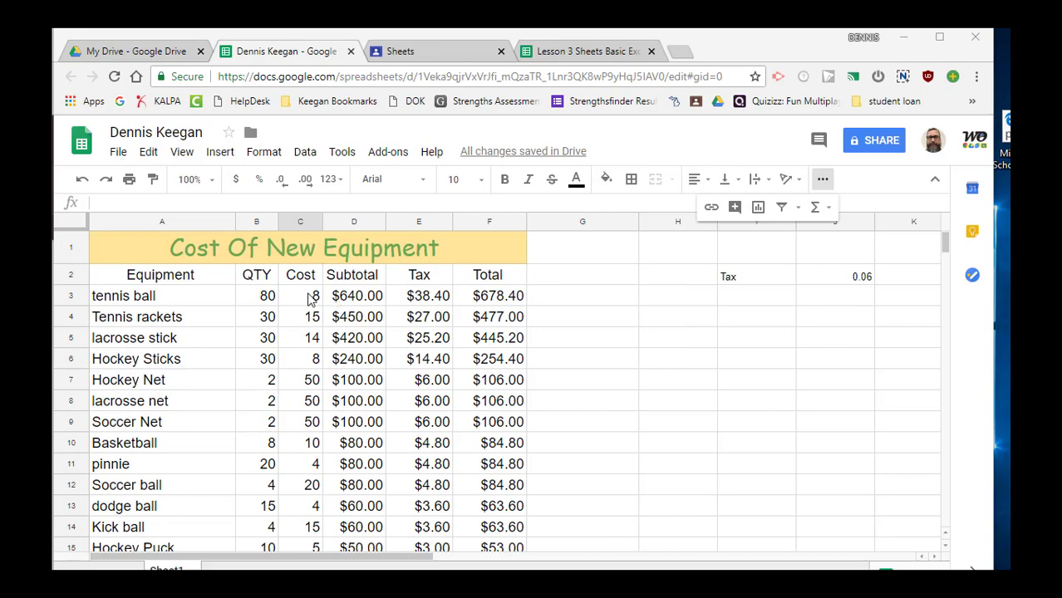
scroll(309, 299, "down", 1)
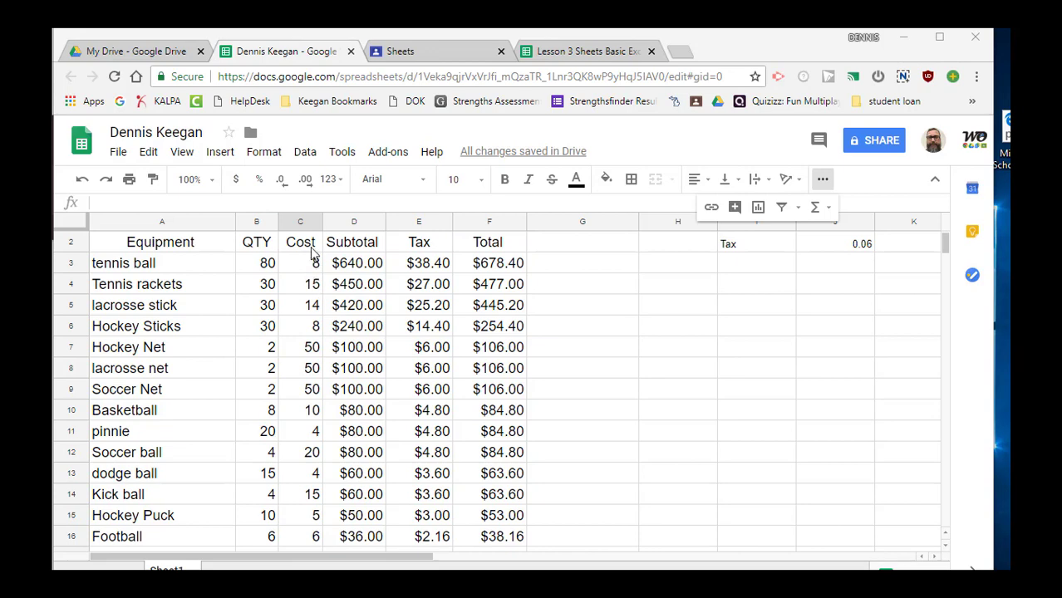
scroll(239, 405, "up", 1)
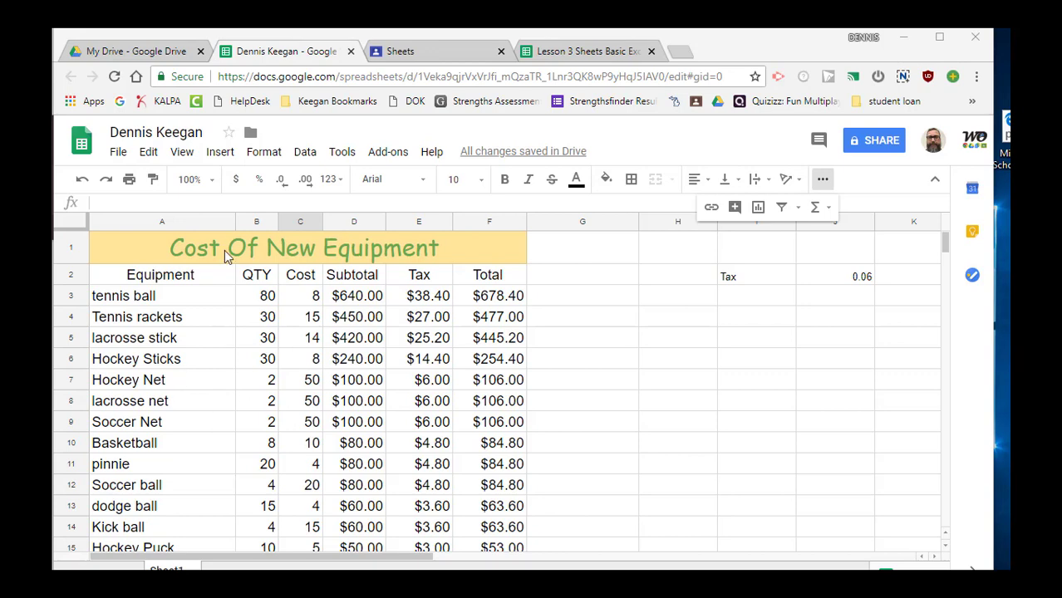
scroll(253, 401, "down", 3)
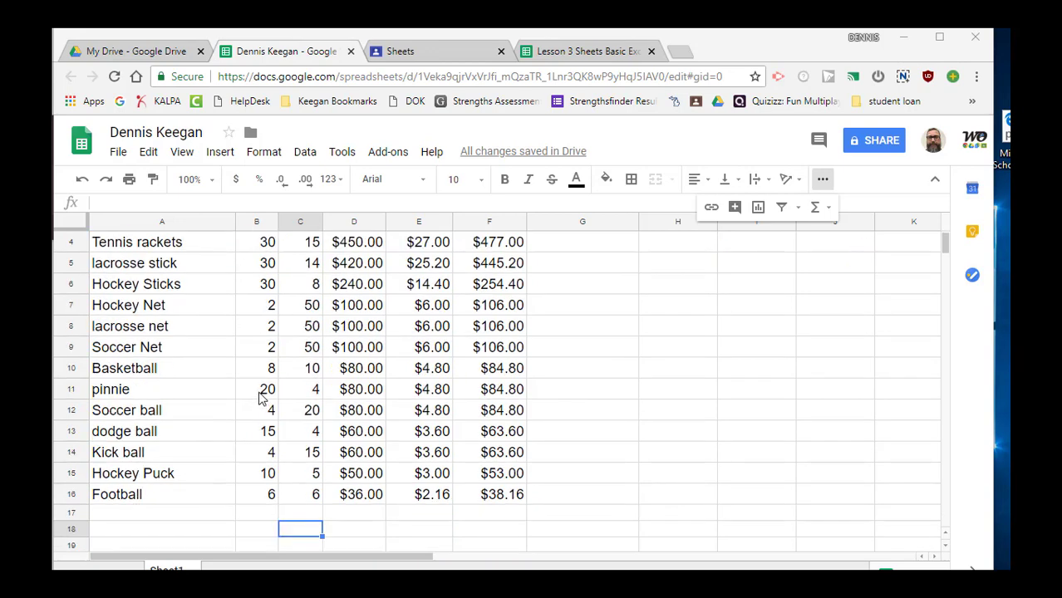
scroll(259, 397, "down", 2)
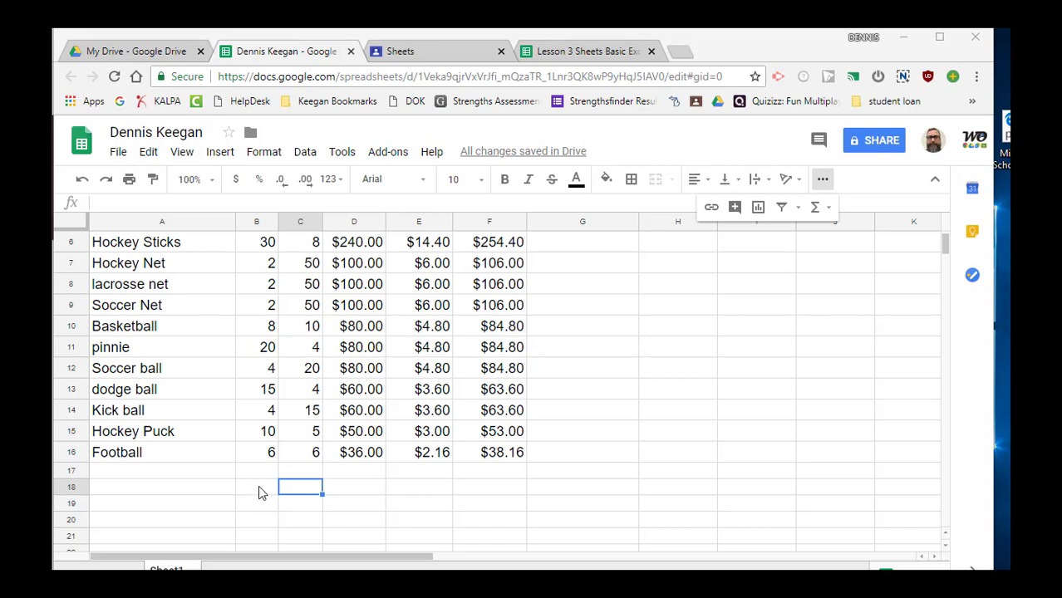
left_click(232, 492)
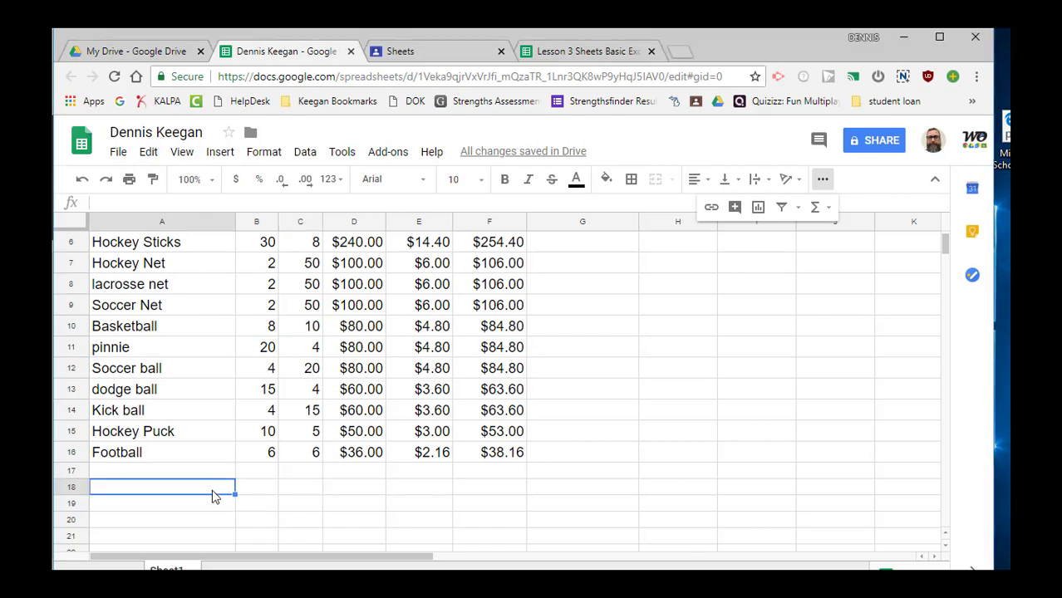
key("ctrl+a")
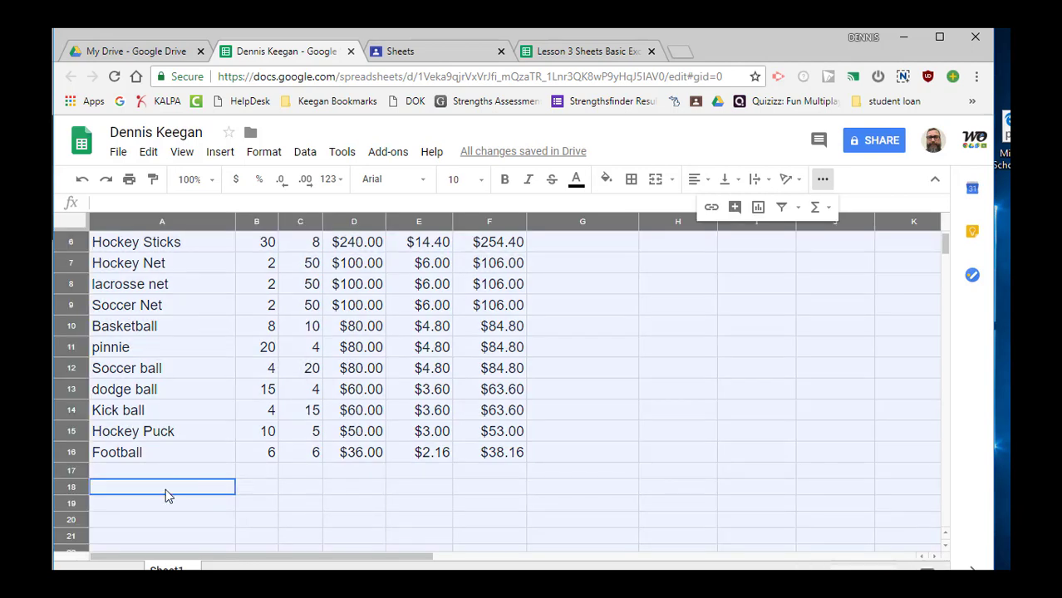
left_click(140, 488)
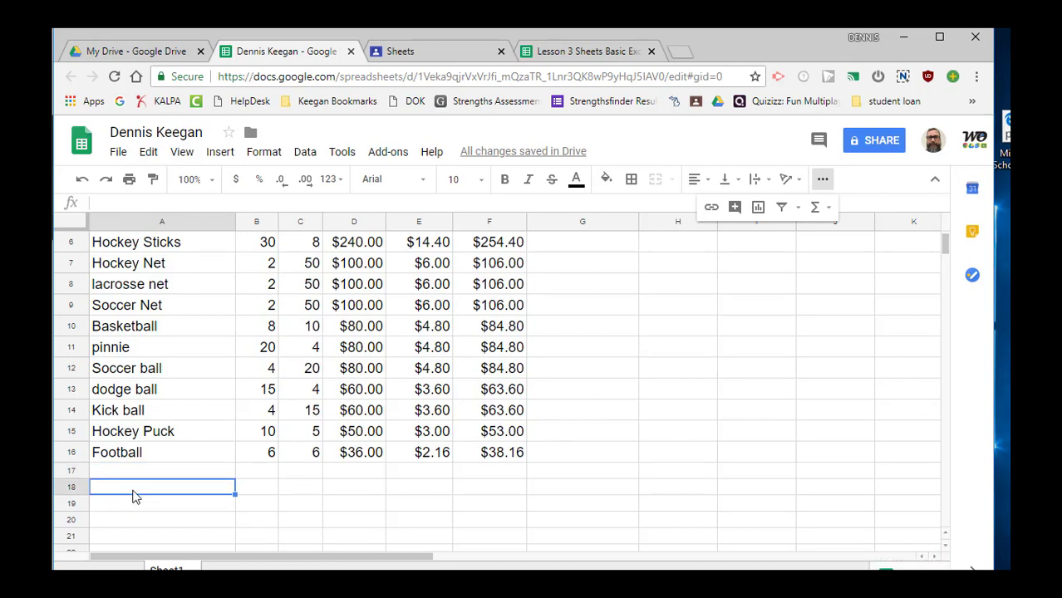
type("A")
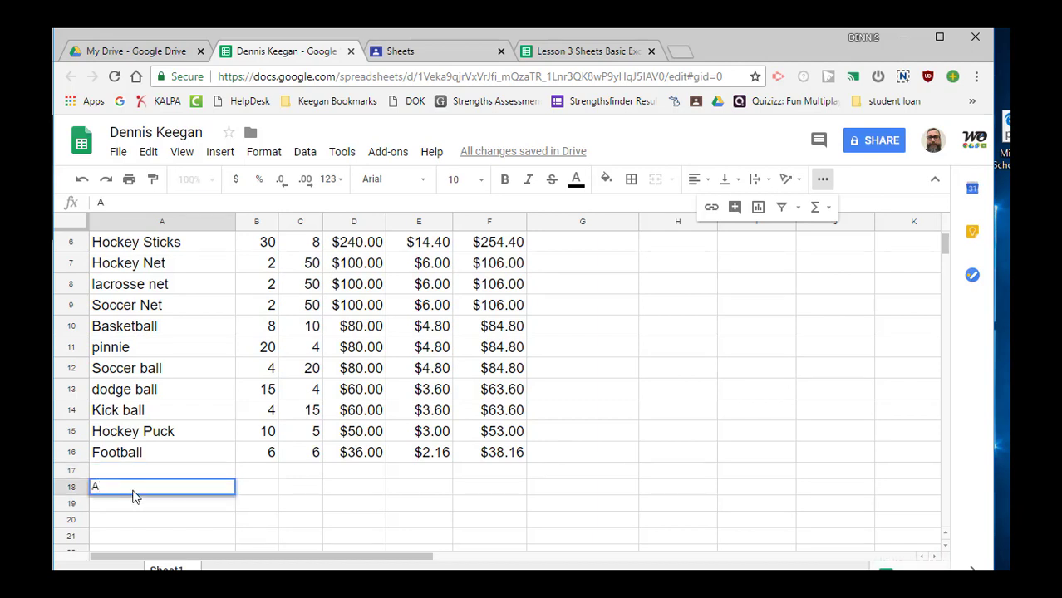
type("verage")
left_click(268, 488)
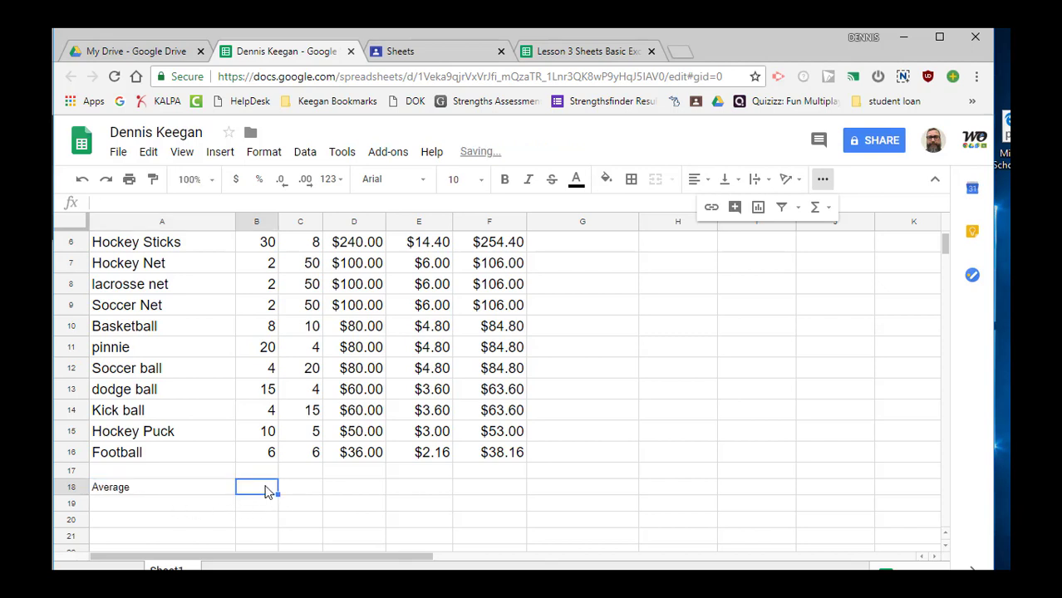
Calculate the average of the Cost column in C18 with the AVERAGE function over C3:C16
scroll(266, 482, "up", 3)
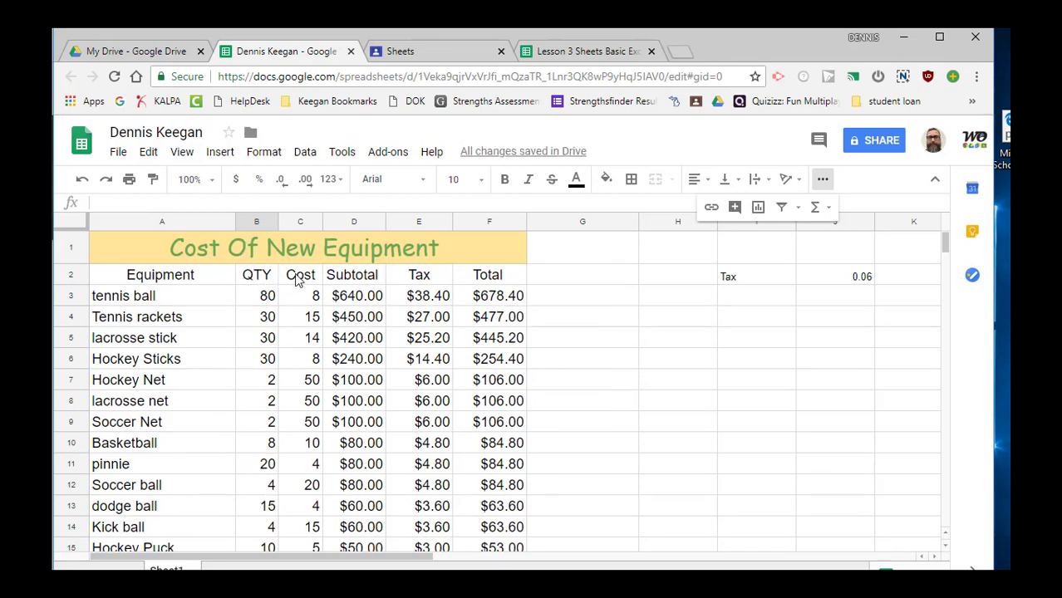
scroll(303, 510, "down", 2)
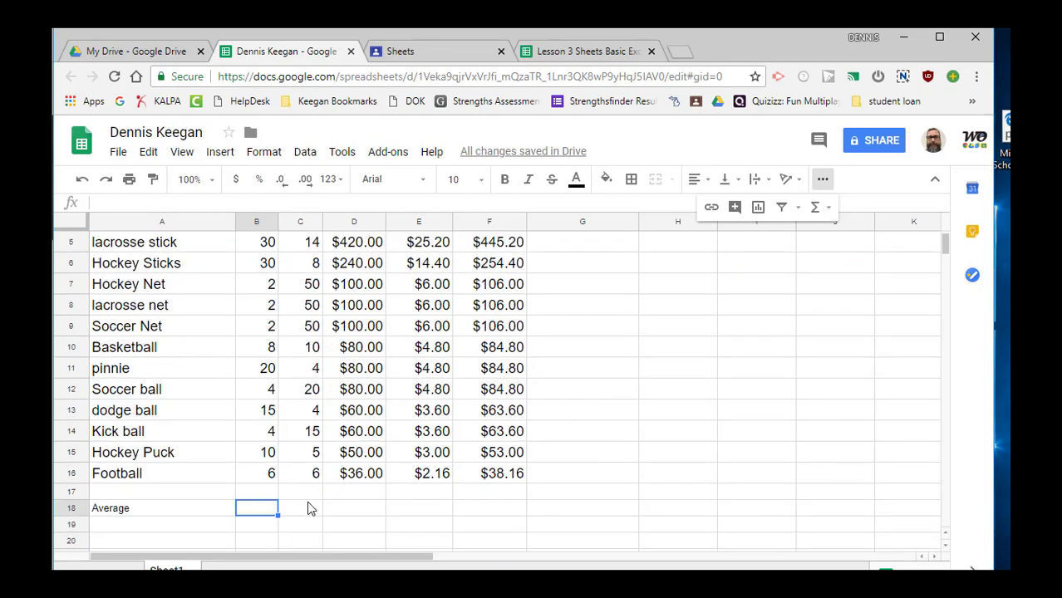
left_click(307, 508)
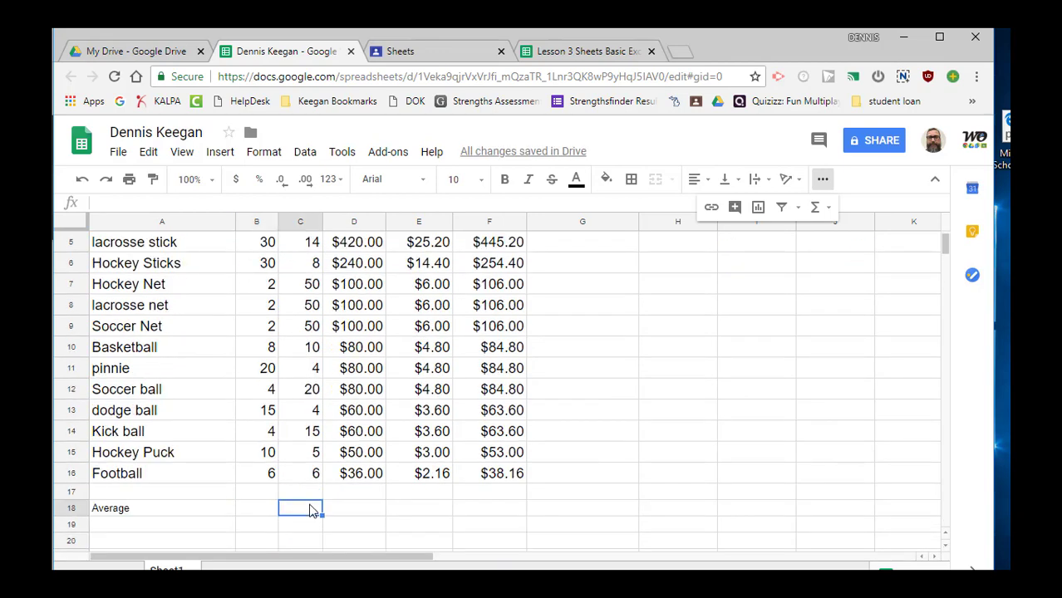
left_click(824, 186)
left_click(823, 186)
left_click(825, 210)
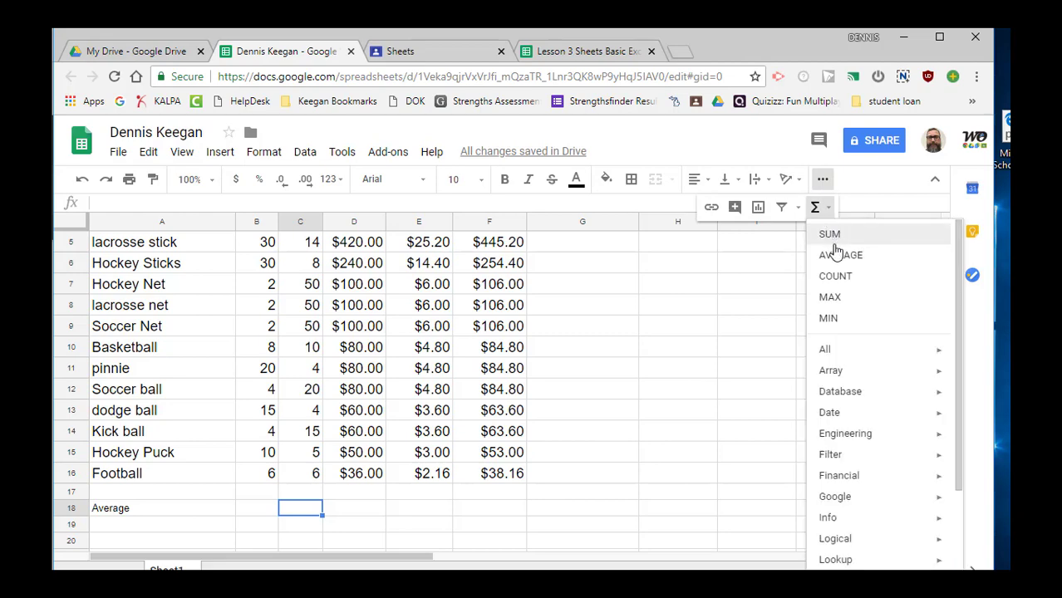
left_click(838, 256)
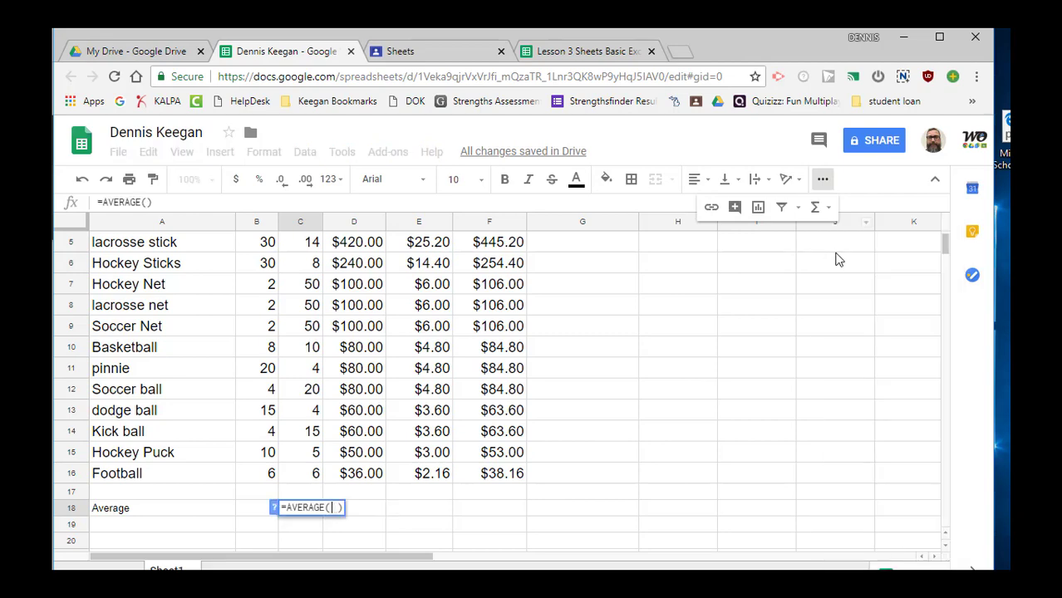
scroll(309, 353, "up", 1)
scroll(309, 353, "up", 1)
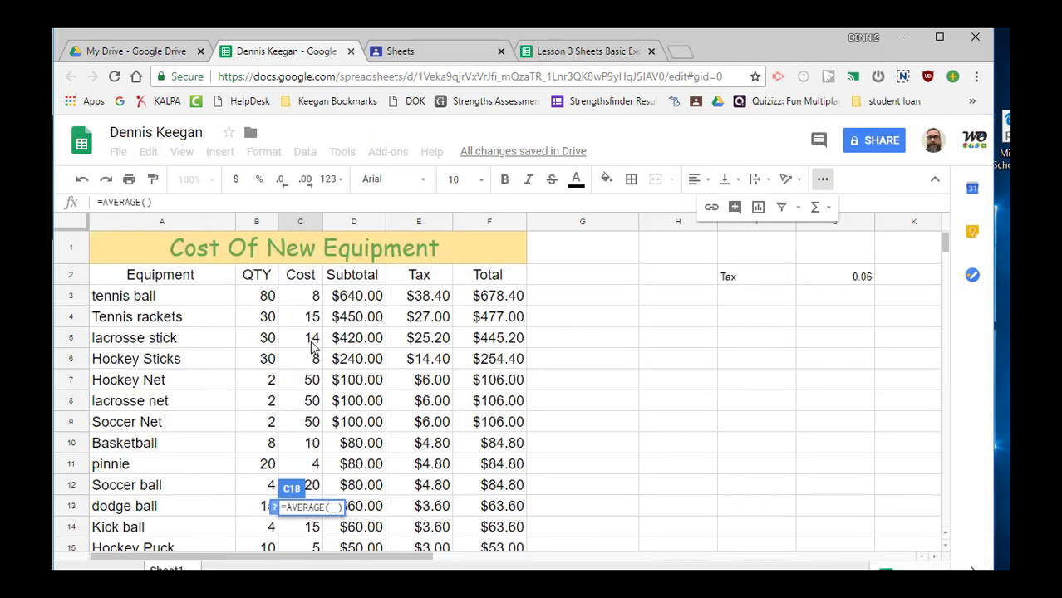
left_click(309, 296)
left_click_drag(310, 316, 308, 418)
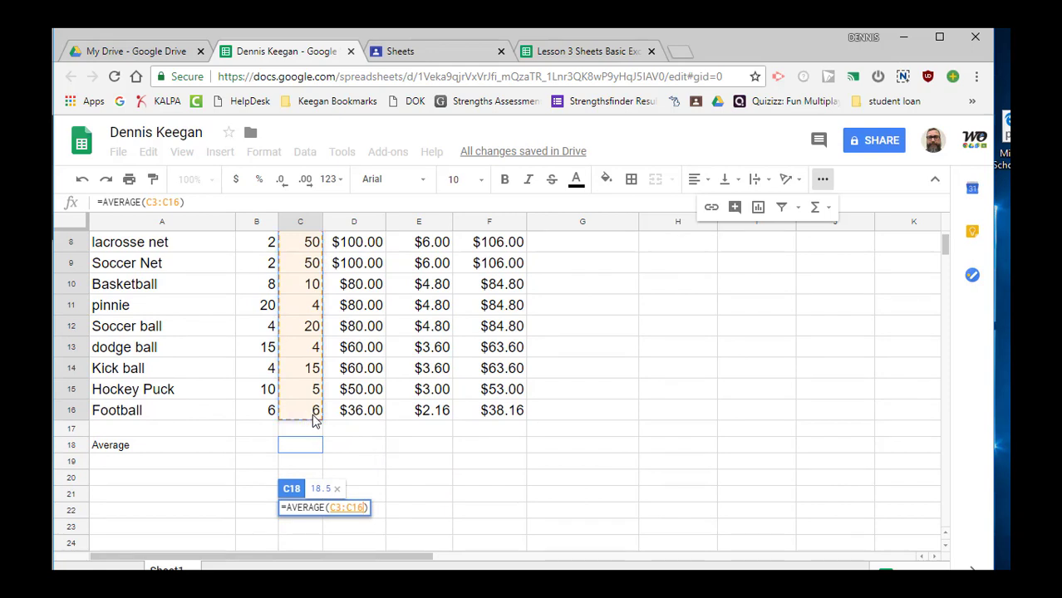
key("Return")
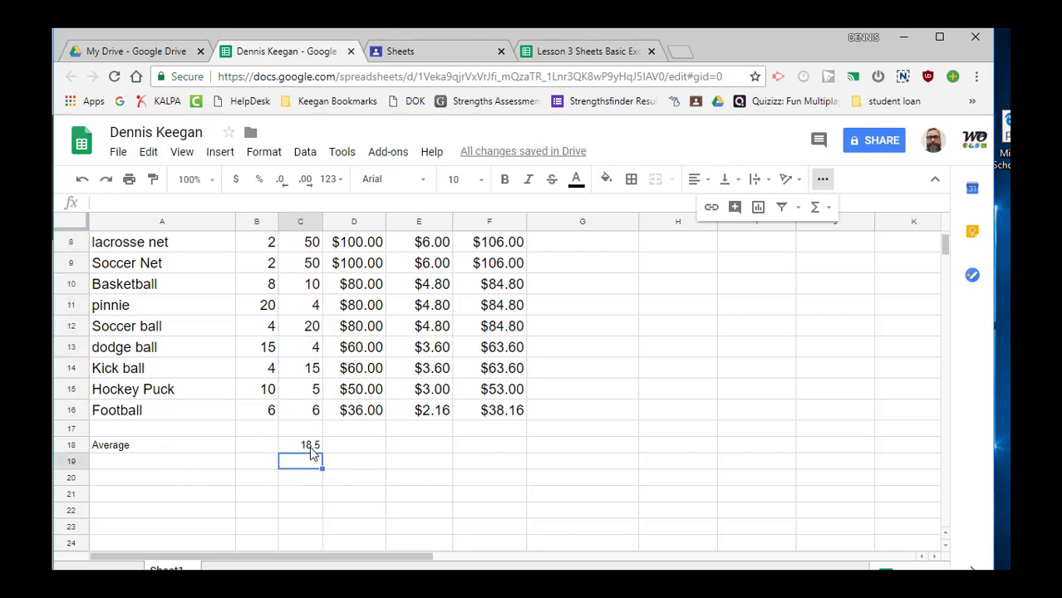
Format the average cost in C18 as dollar currency
left_click(310, 449)
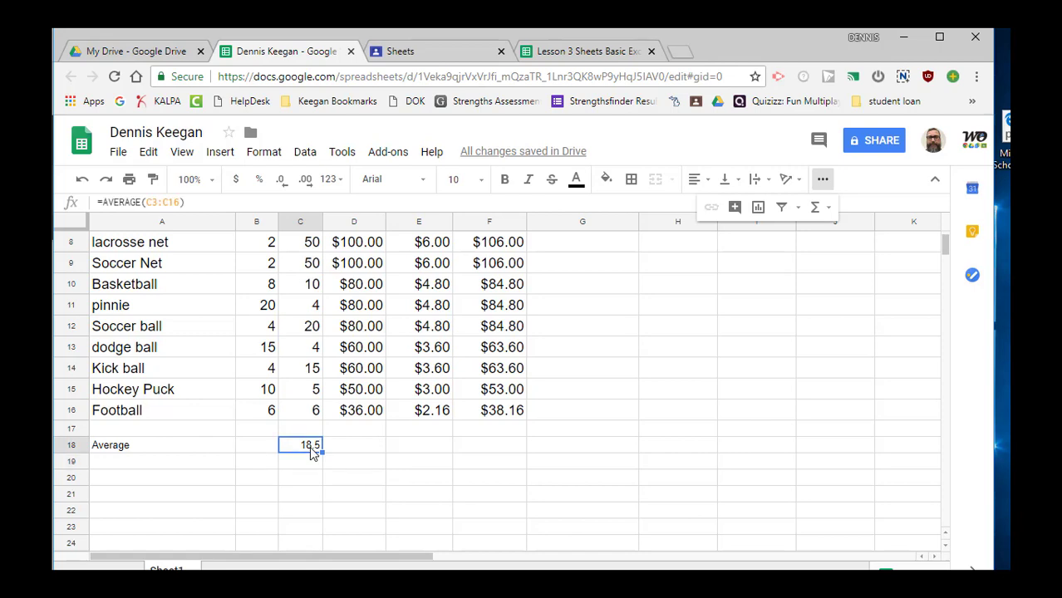
left_click(235, 181)
scroll(309, 332, "up", 3)
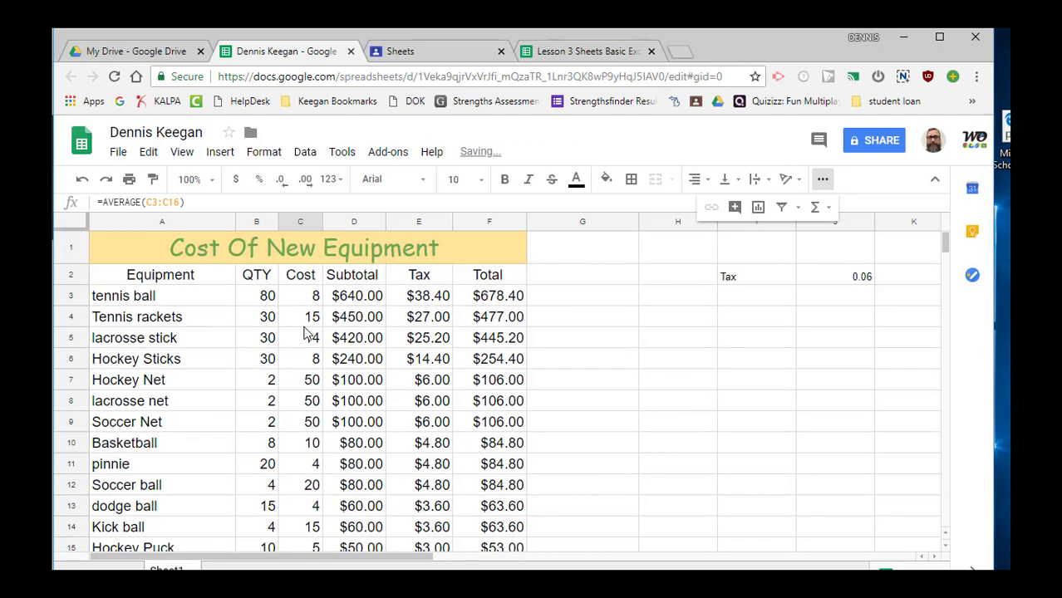
scroll(305, 333, "down", 1)
scroll(308, 332, "down", 3)
scroll(307, 360, "up", 3)
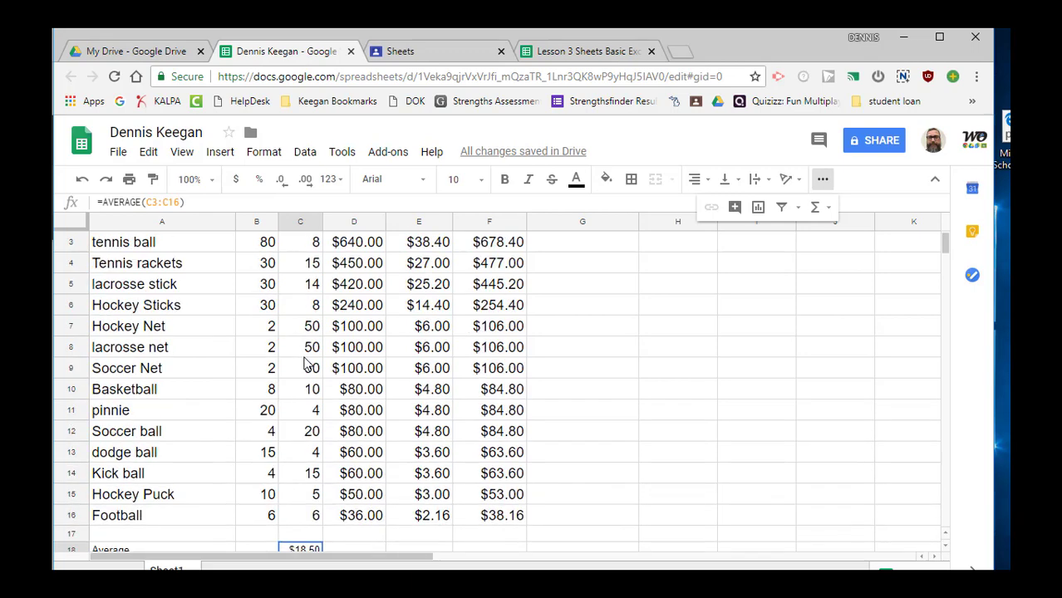
scroll(314, 326, "down", 2)
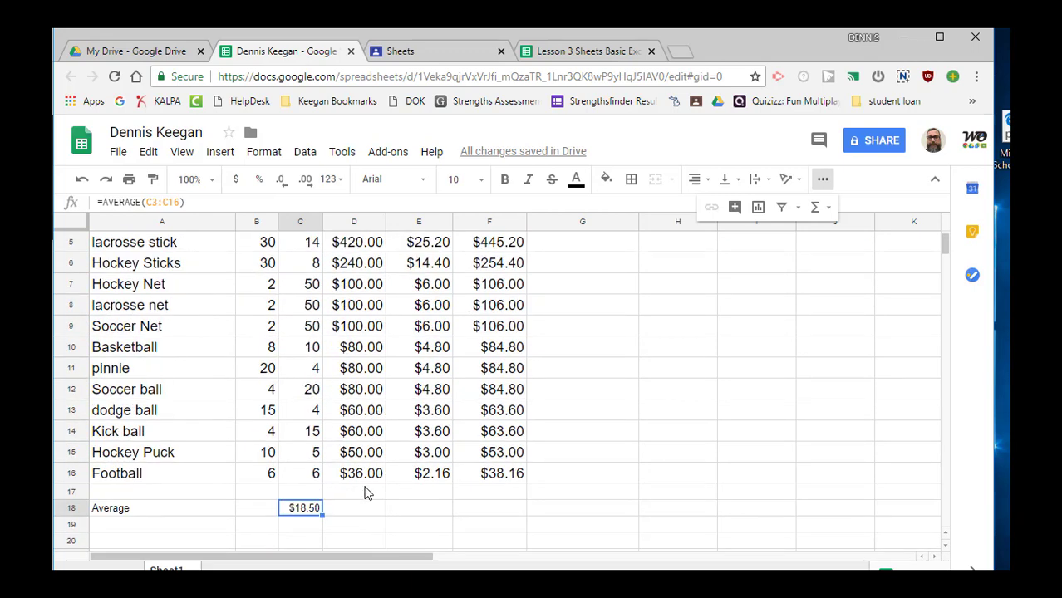
Calculate the average of the Subtotal column in D18 with the AVERAGE function over D3:D16
left_click(354, 515)
scroll(356, 511, "up", 2)
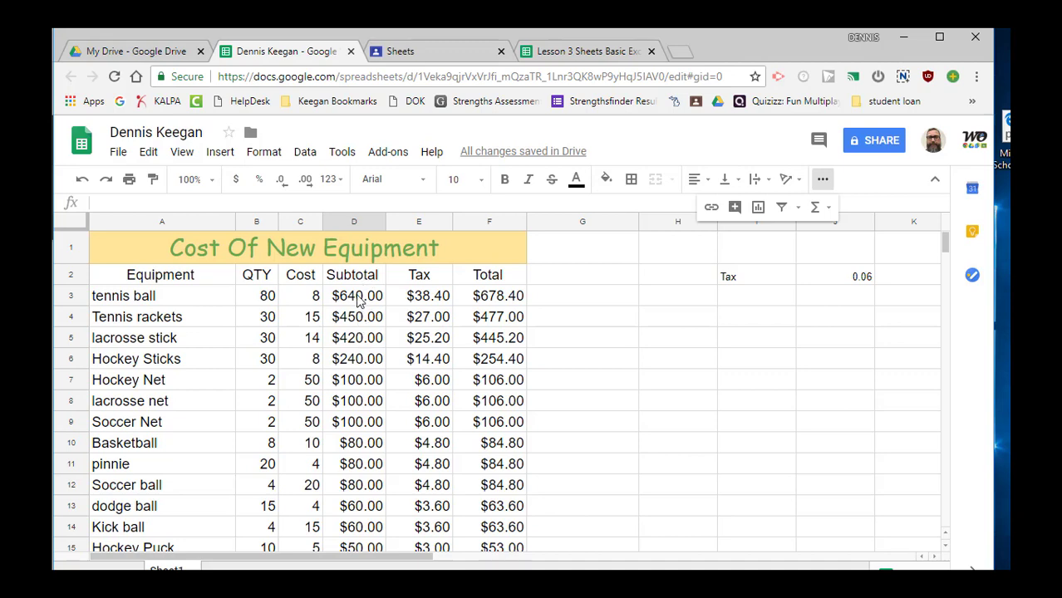
scroll(359, 301, "down", 3)
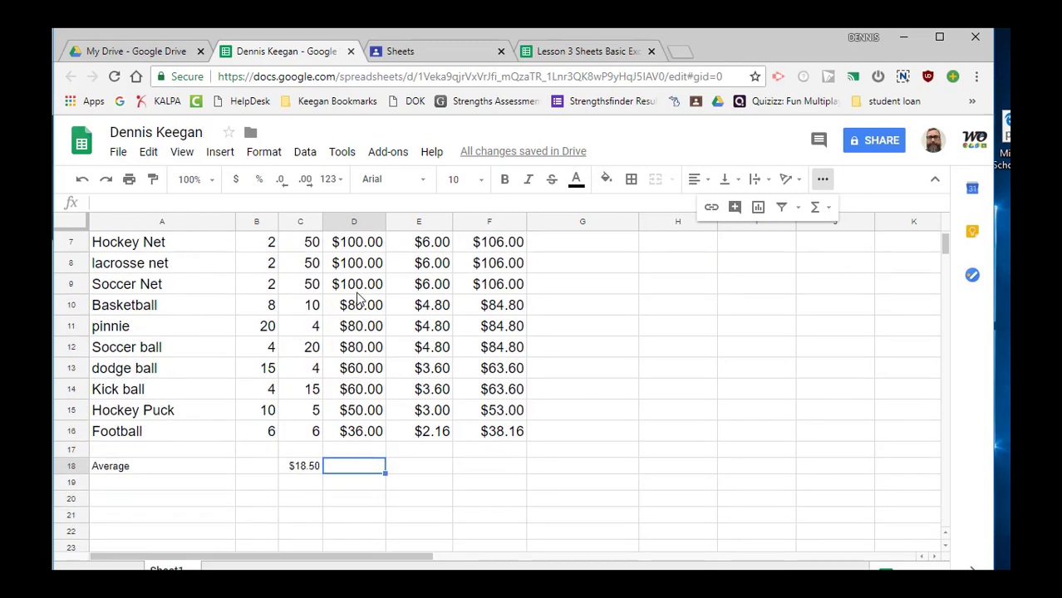
scroll(359, 301, "up", 3)
scroll(359, 314, "down", 3)
scroll(363, 461, "up", 3)
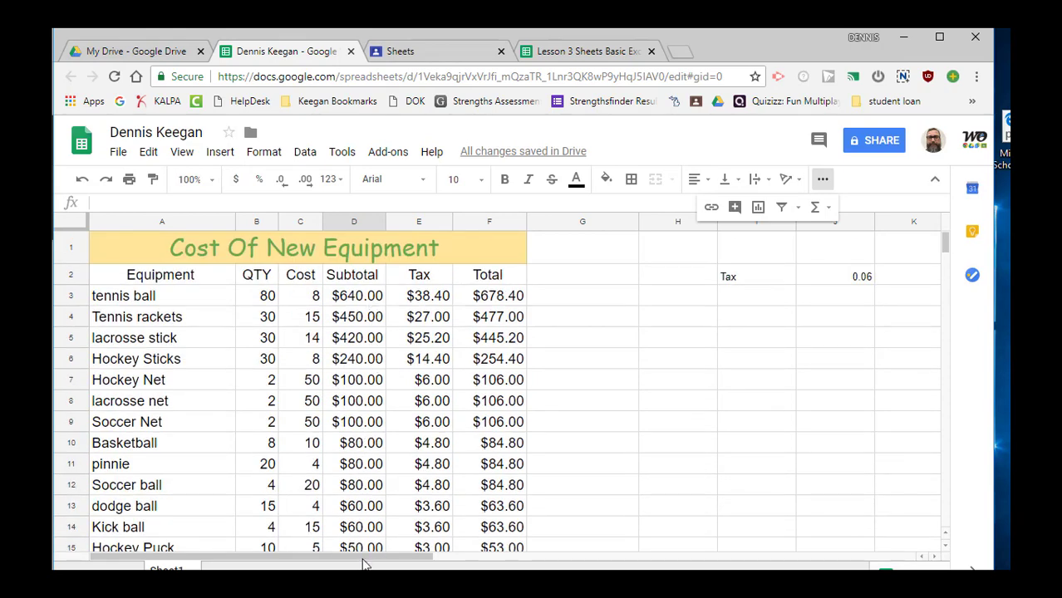
scroll(363, 480, "down", 3)
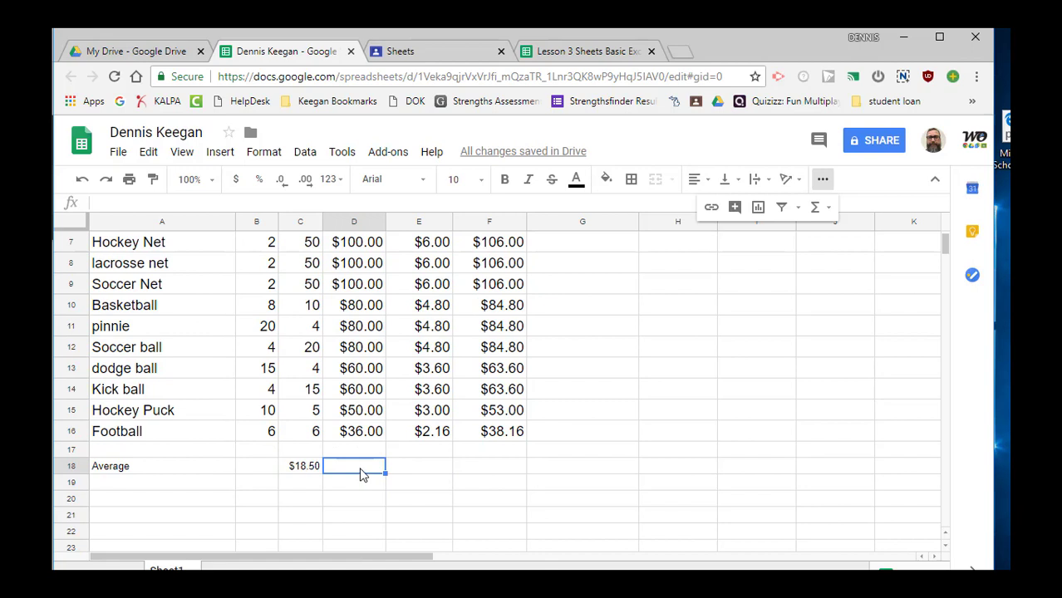
left_click(816, 212)
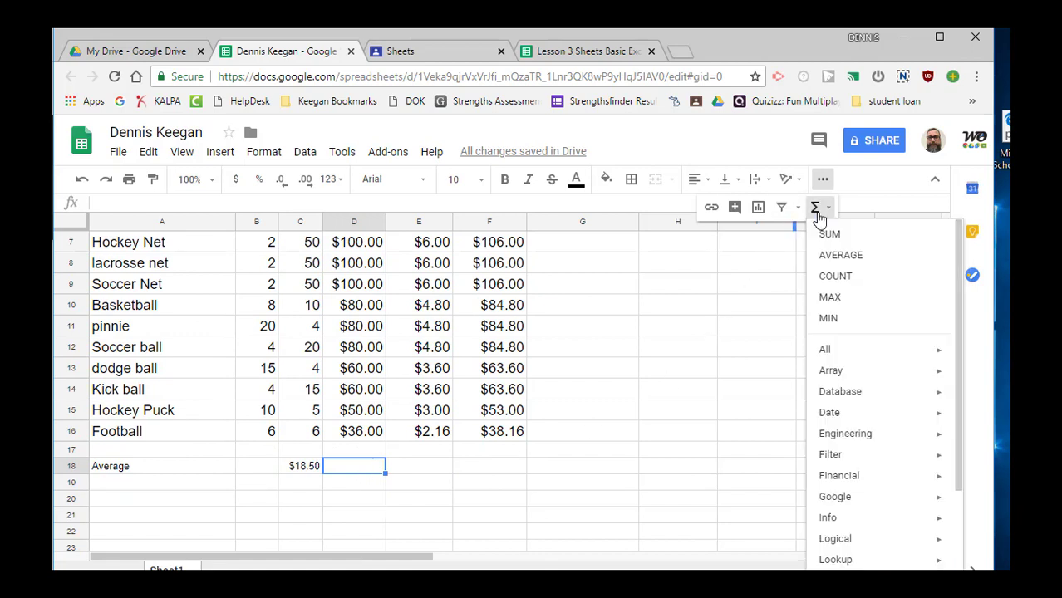
left_click(829, 257)
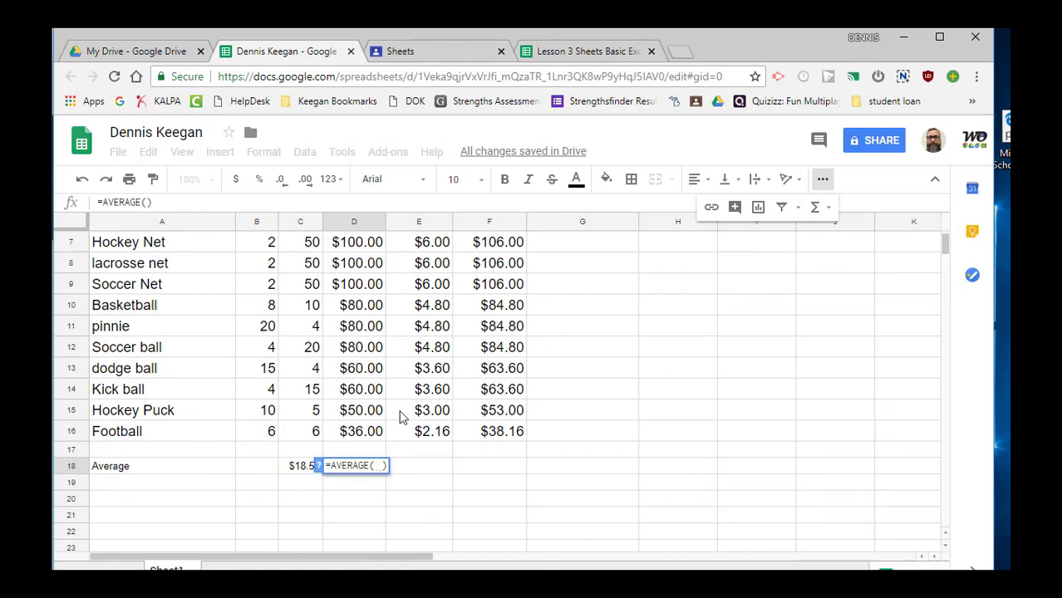
scroll(399, 416, "up", 3)
left_click_drag(372, 298, 357, 359)
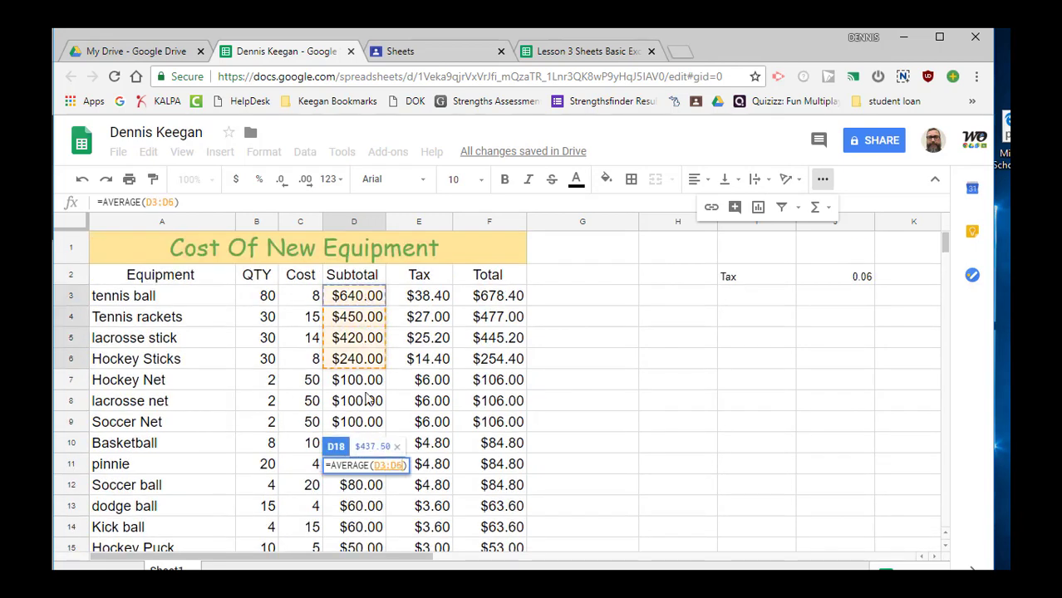
mouse_move(367, 399)
left_mouse_down()
mouse_move(357, 548)
mouse_move(349, 395)
left_mouse_up()
key("Return")
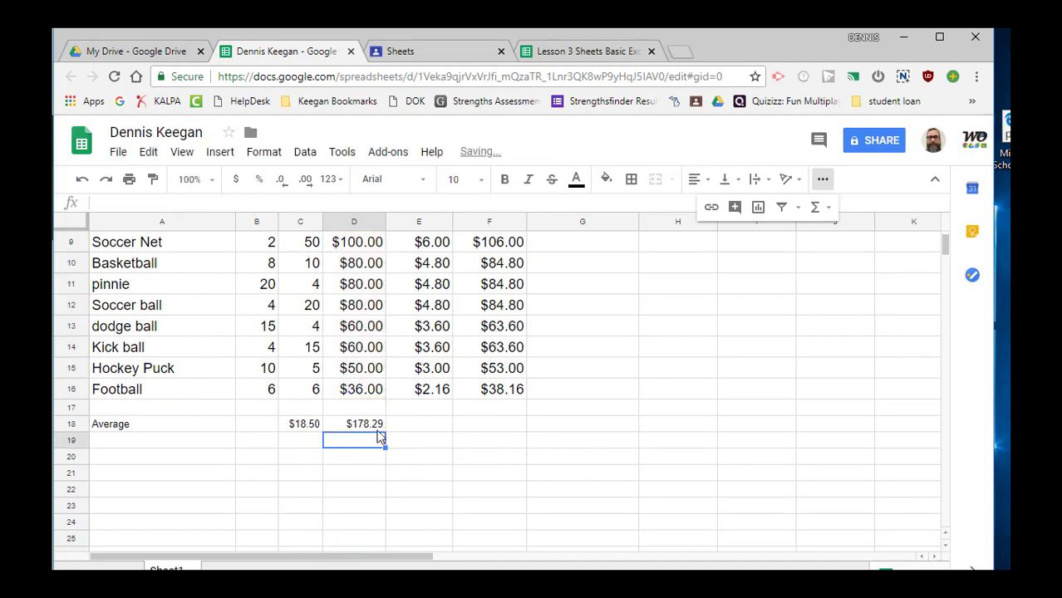
Enter the label "Max" in cell A20, below the Average row
scroll(370, 426, "up", 4)
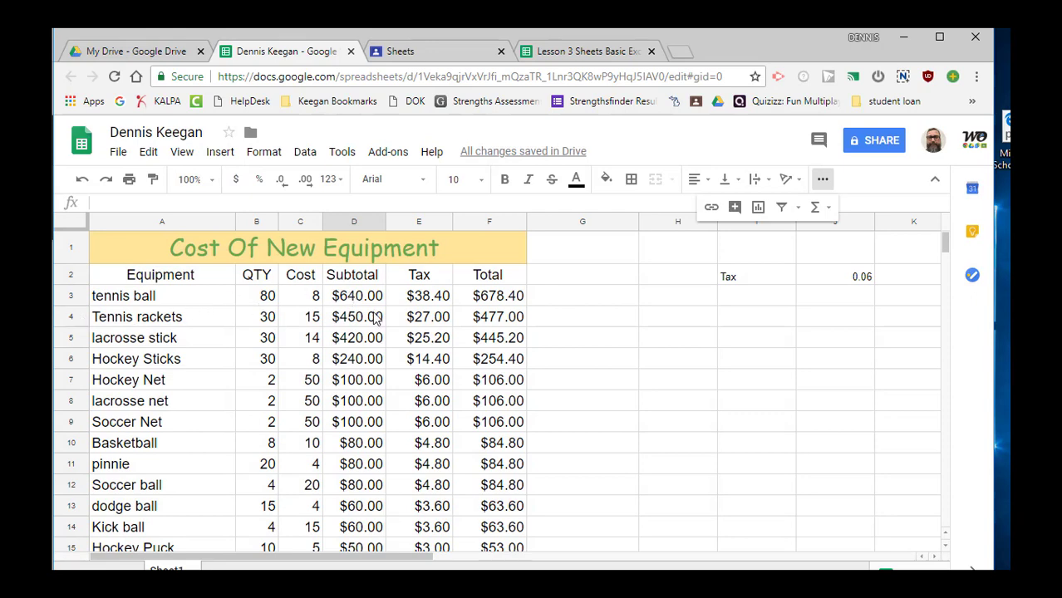
scroll(357, 449, "down", 3)
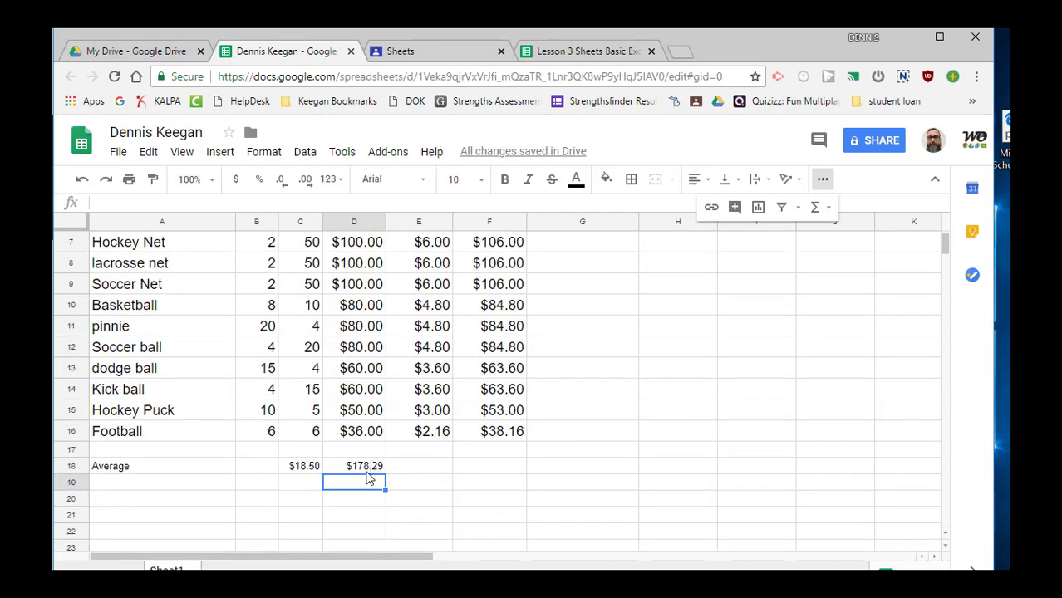
scroll(433, 462, "up", 3)
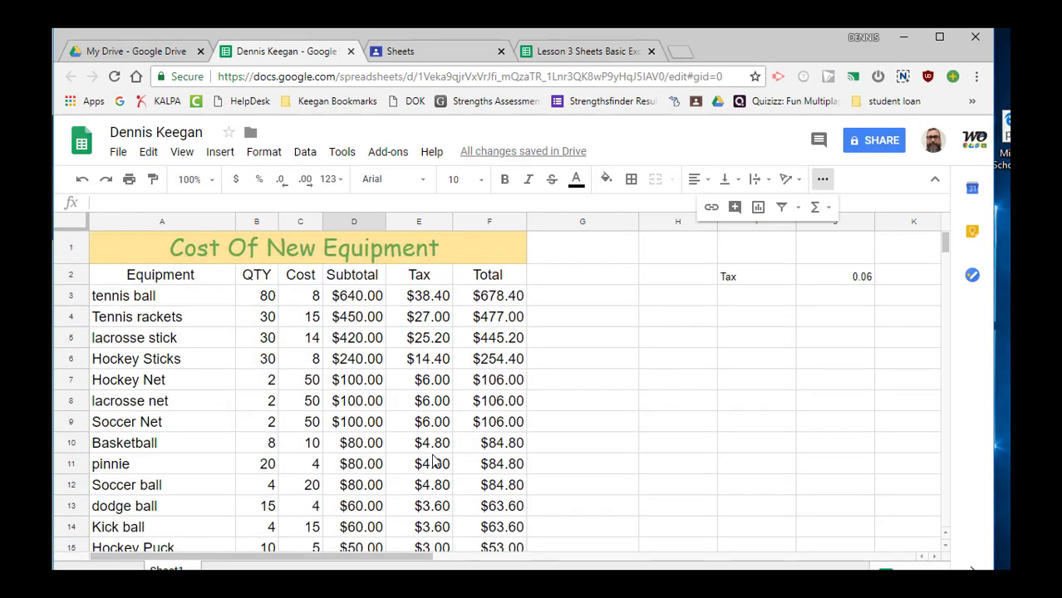
scroll(434, 462, "down", 3)
scroll(434, 460, "up", 3)
scroll(445, 425, "down", 5)
left_click(114, 438)
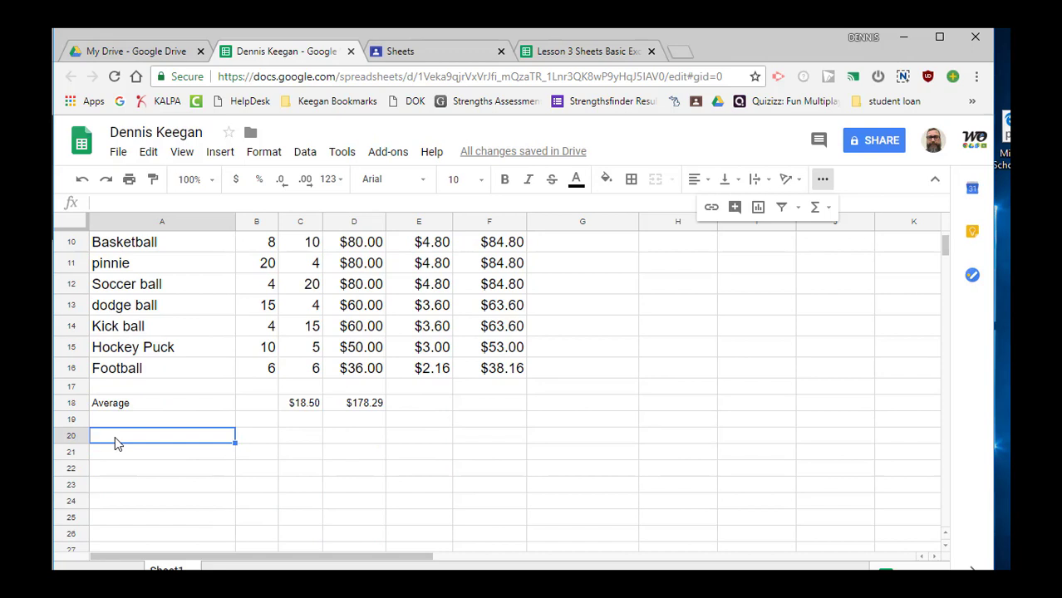
type("Max")
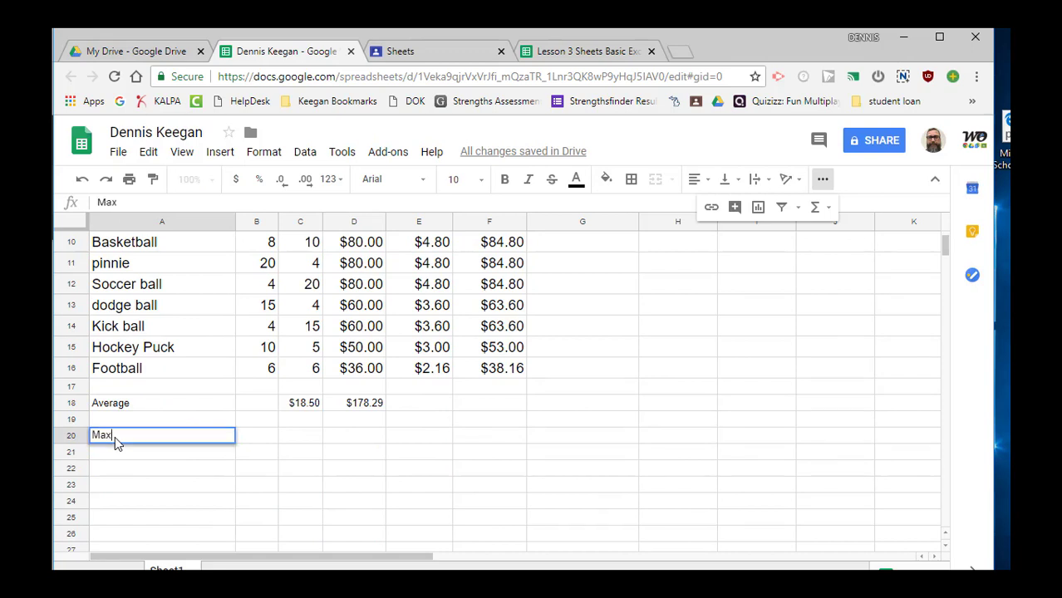
Calculate the highest value of the Cost column in C20 with the MAX function over C3:C16
left_click(304, 441)
scroll(346, 441, "up", 5)
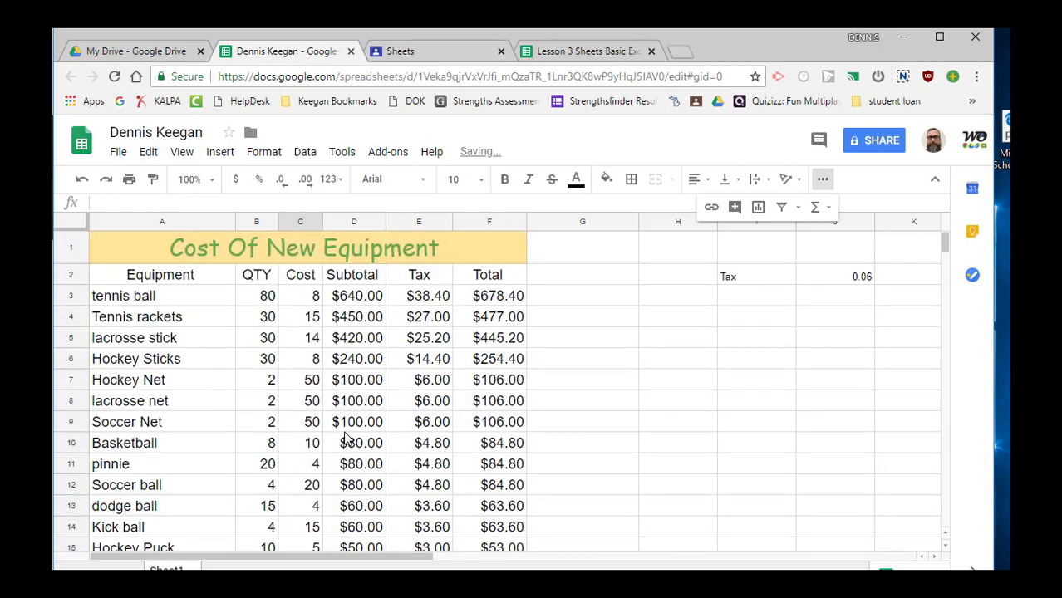
scroll(346, 439, "down", 3)
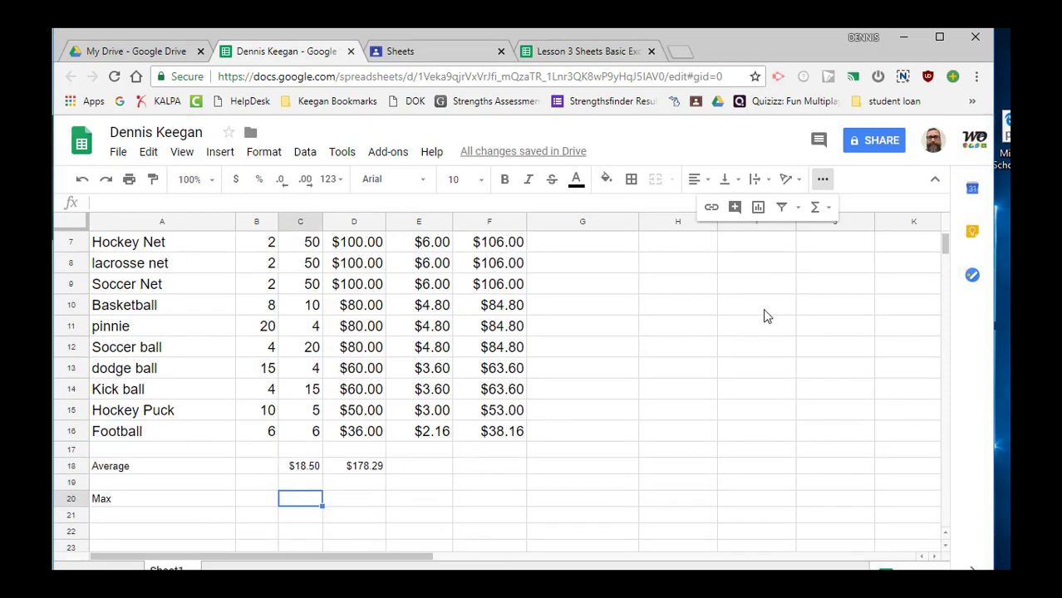
left_click(825, 212)
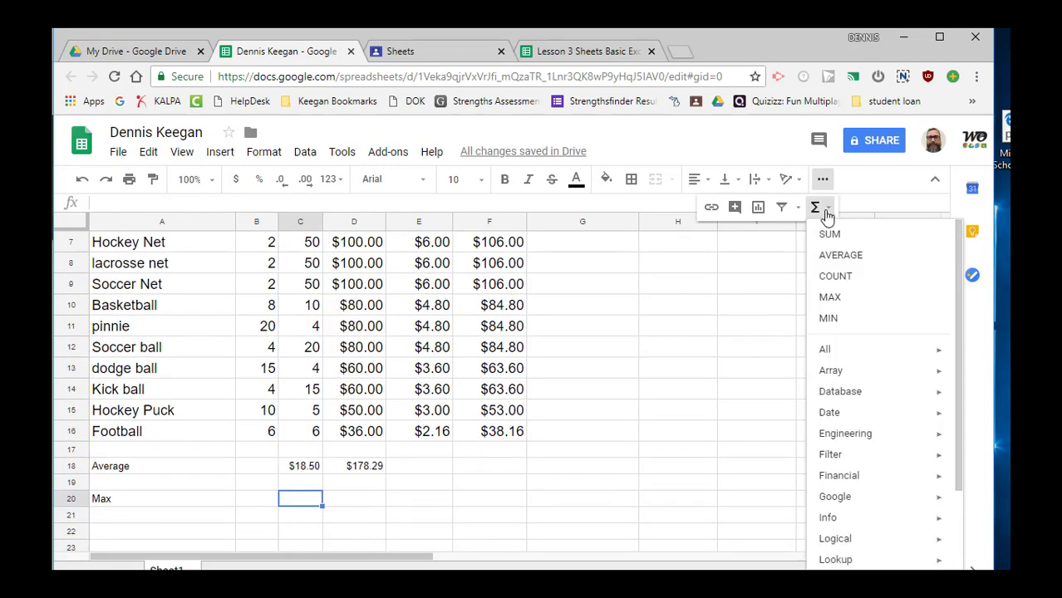
left_click(831, 297)
scroll(374, 341, "up", 2)
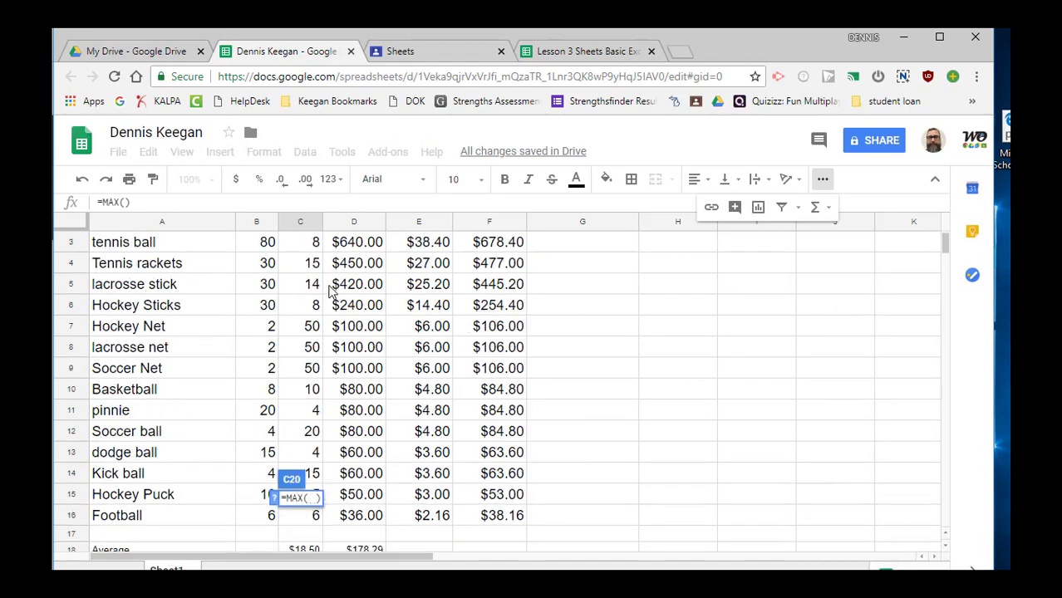
scroll(320, 287, "up", 2)
left_click_drag(312, 295, 311, 416)
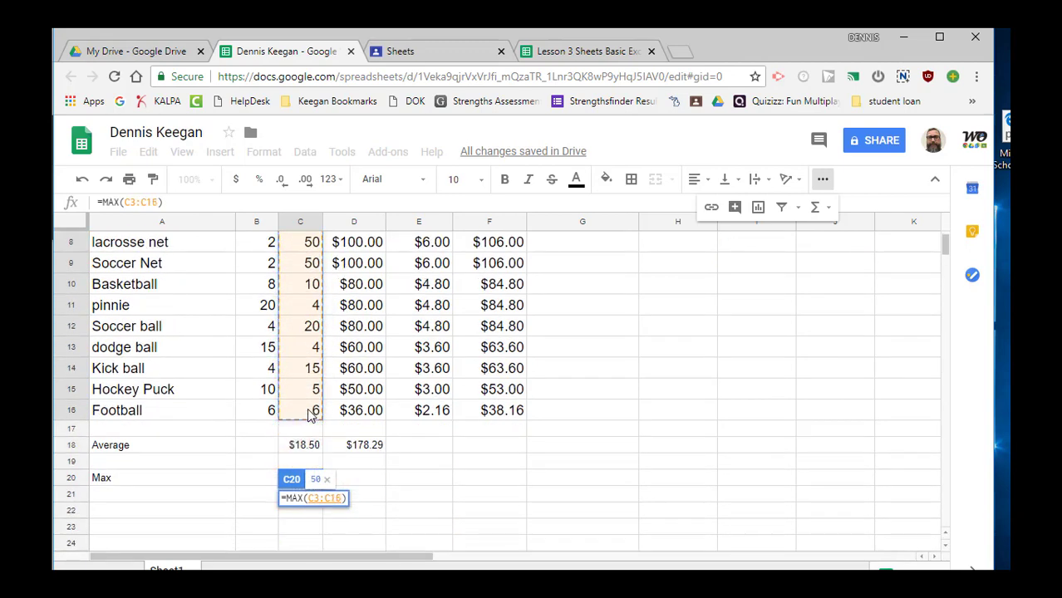
key("Return")
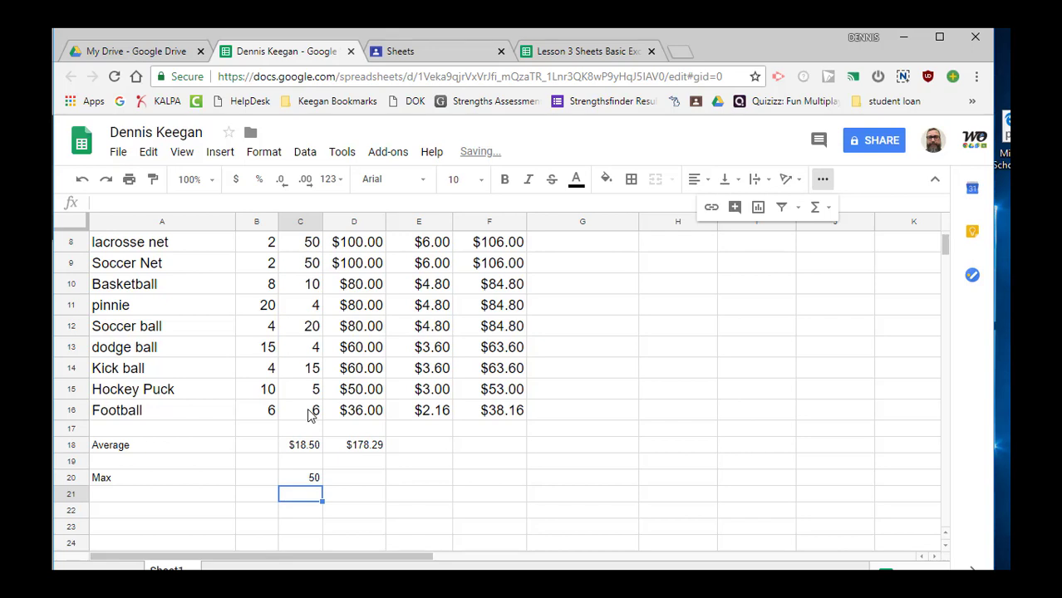
Format the maximum cost in C20 as dollar currency
scroll(311, 415, "up", 1)
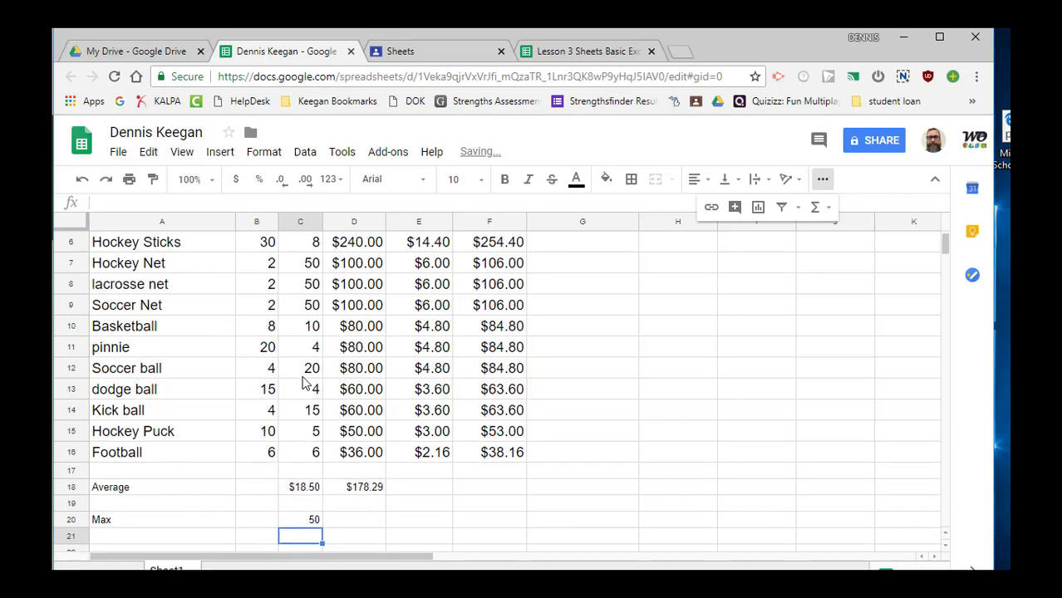
left_click(300, 522)
left_click(235, 185)
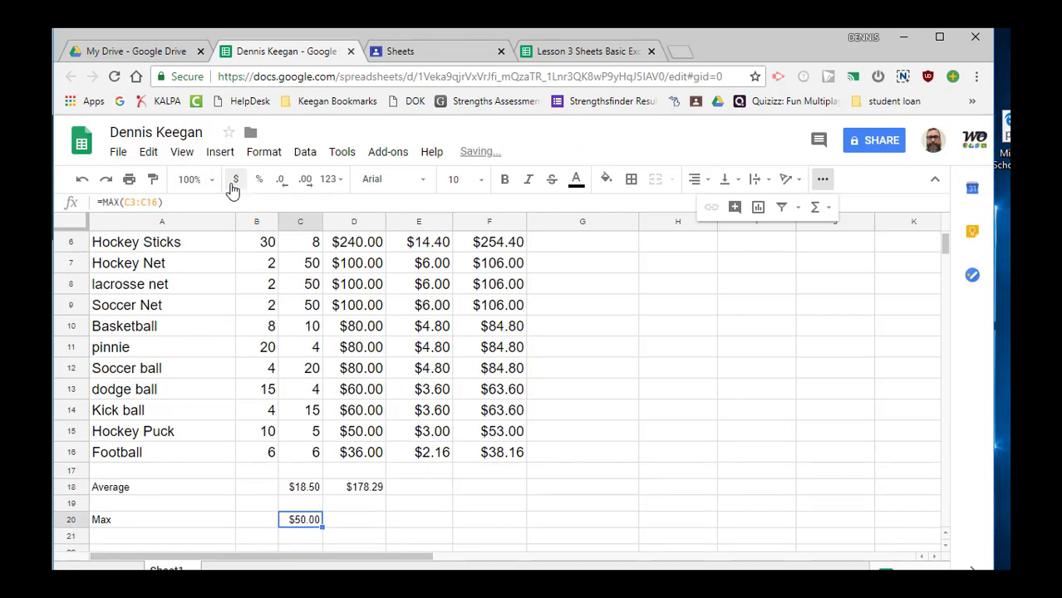
Format the Cost values in C3:C16 as dollar currency and widen column C slightly
left_click(309, 307)
scroll(311, 316, "up", 1)
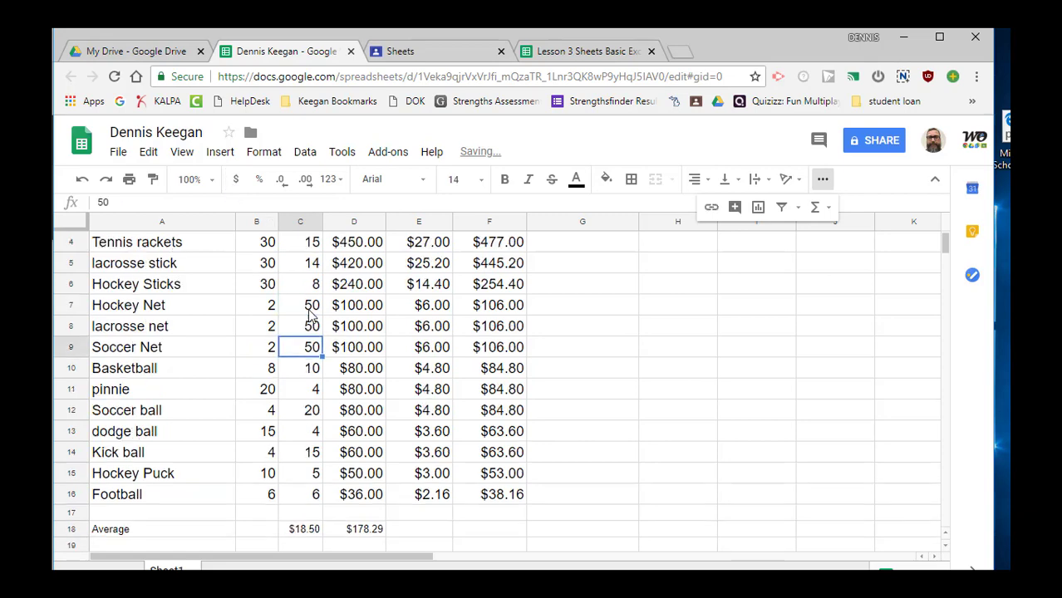
scroll(309, 314, "up", 2)
left_click_drag(302, 302, 314, 416)
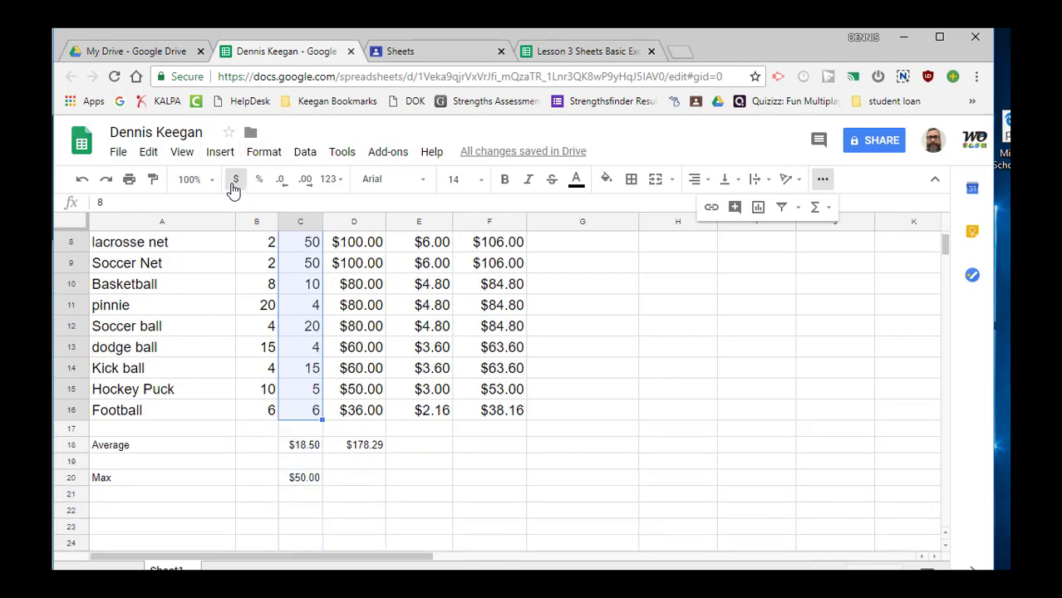
left_click(236, 179)
left_click_drag(322, 223, 329, 224)
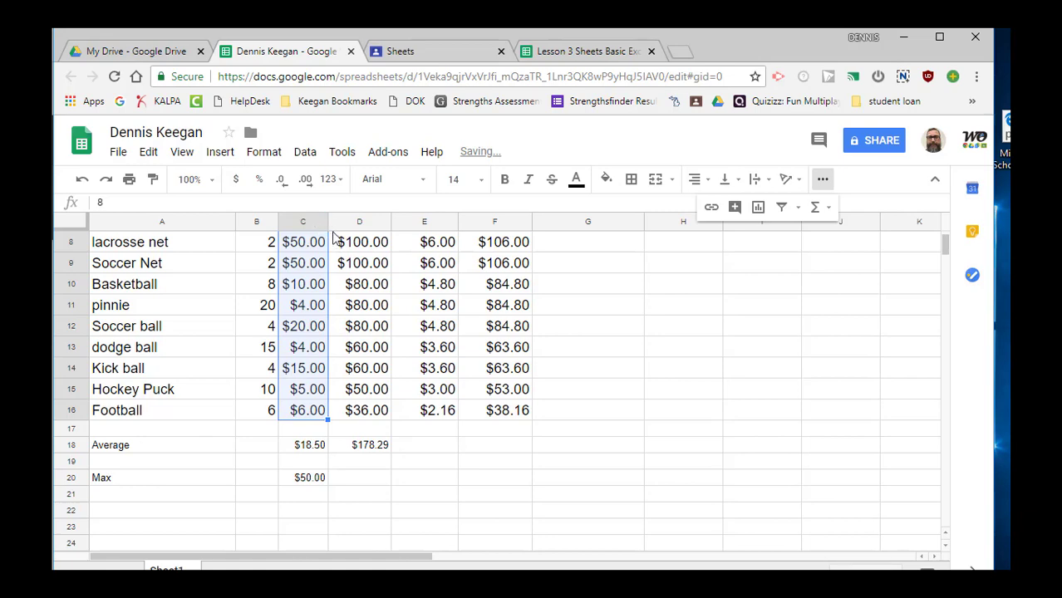
Fill the MAX formula from C20 across to D20 to cover the Subtotal column
scroll(345, 359, "up", 2)
scroll(345, 353, "up", 2)
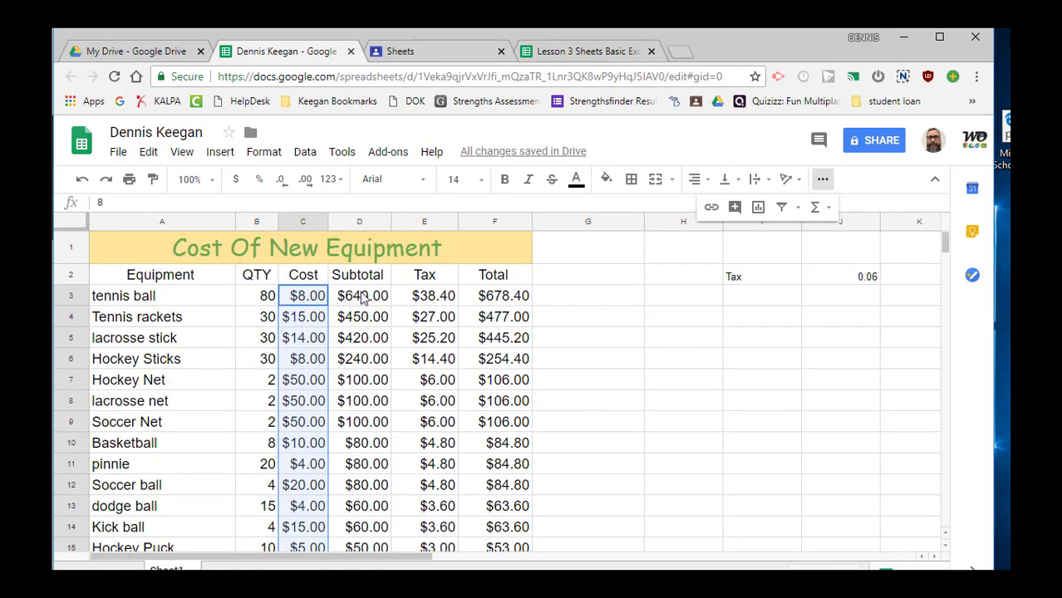
scroll(362, 295, "down", 2)
scroll(362, 295, "up", 2)
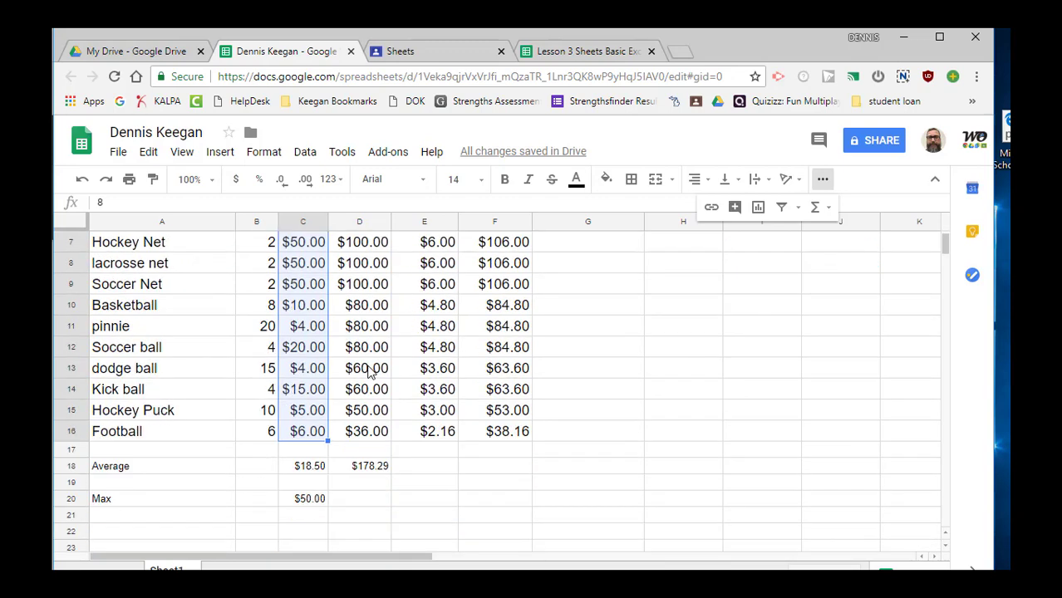
scroll(370, 366, "down", 2)
left_click(367, 501)
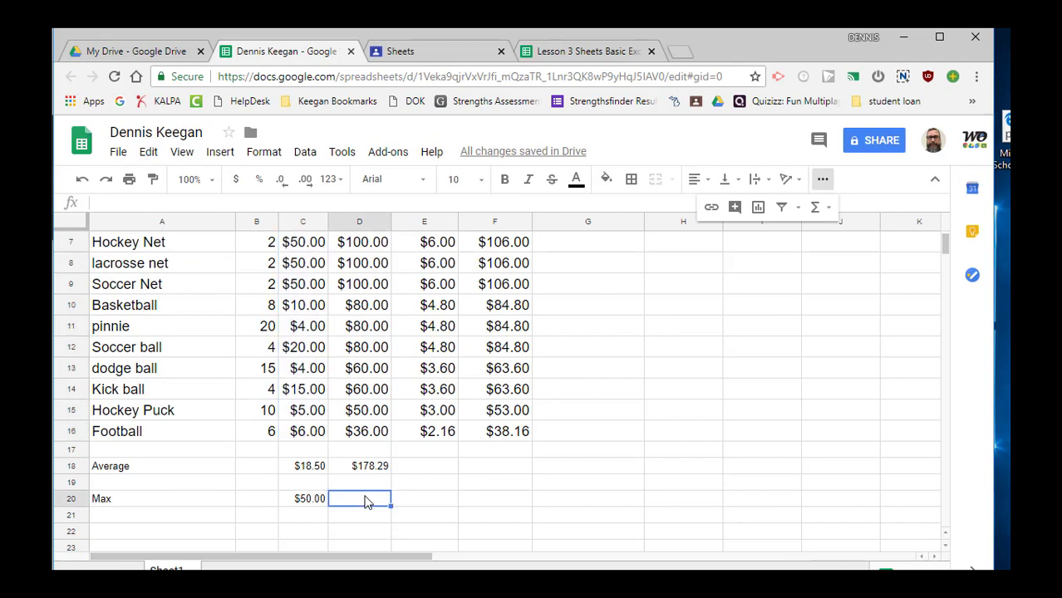
left_click(305, 502)
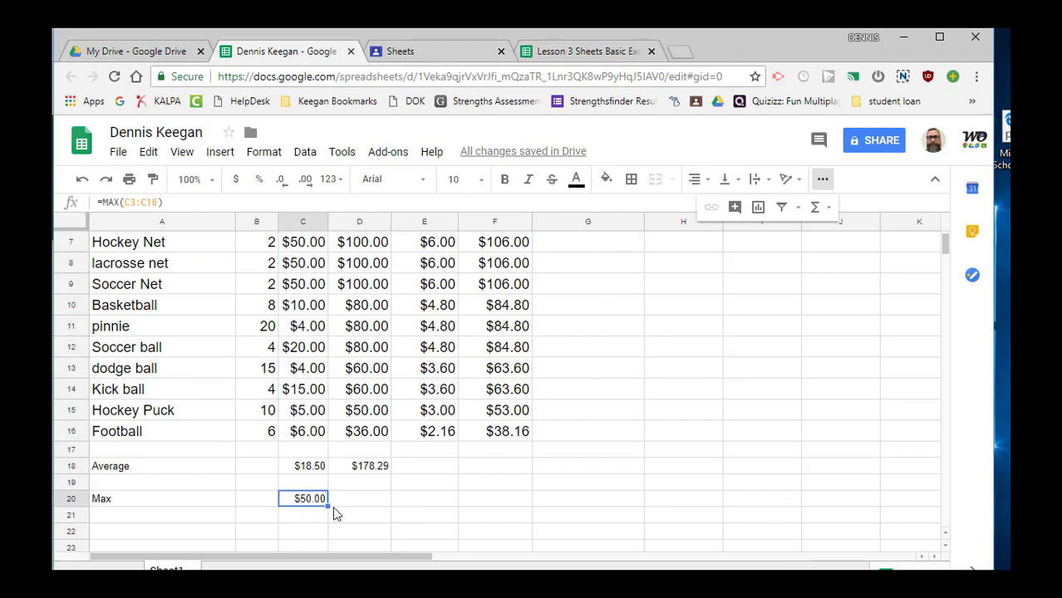
left_click_drag(328, 505, 373, 498)
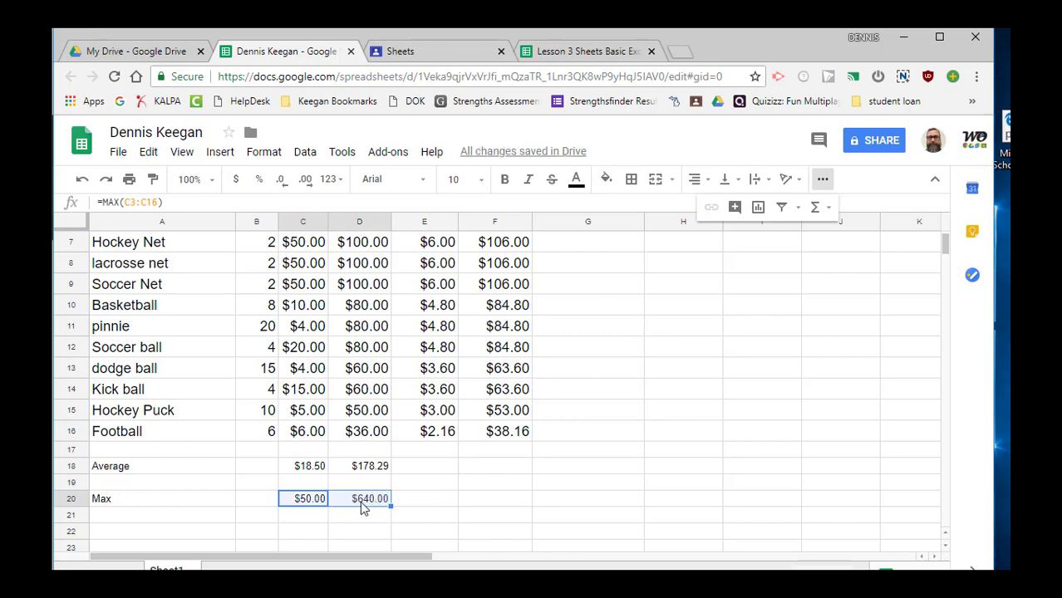
Enter the label "Min" in cell A22, below the Max row
left_click(123, 537)
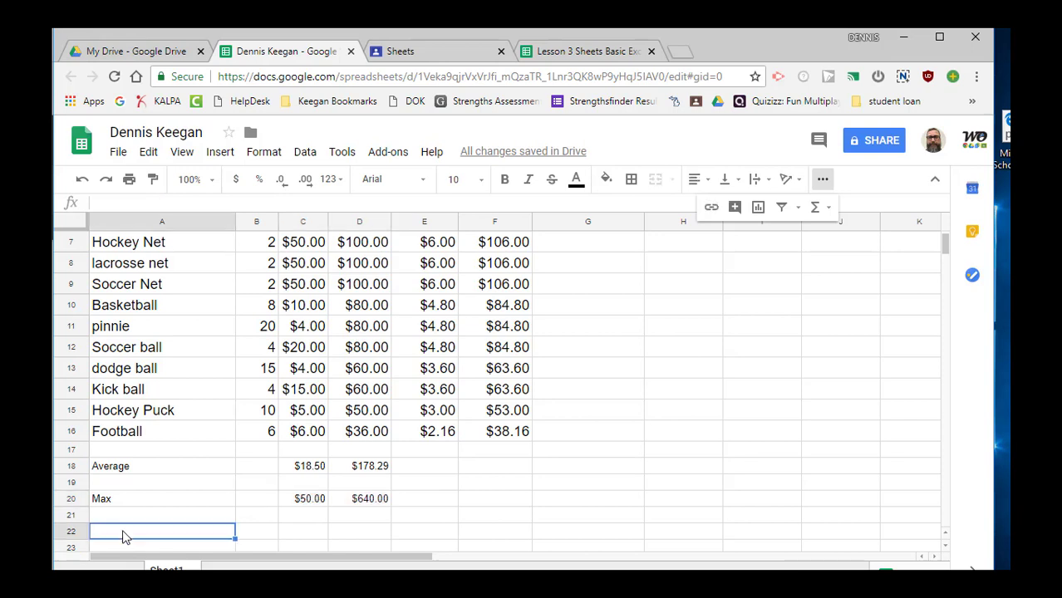
type("Min")
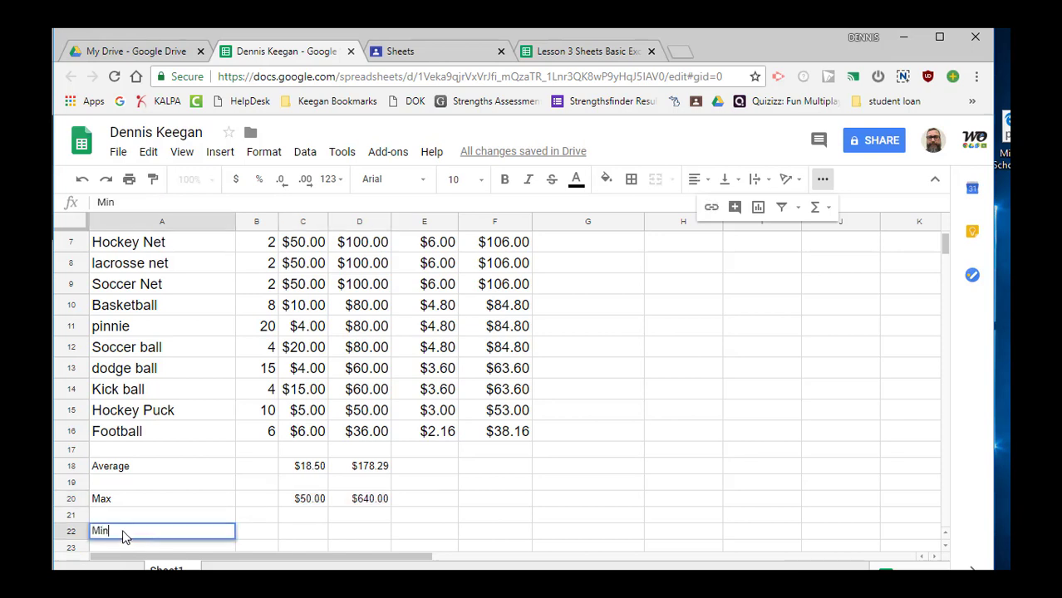
type("im")
Calculate the lowest Cost value in C22 with the MIN function over C3:C16 and fill the formula across to D22
left_click(316, 540)
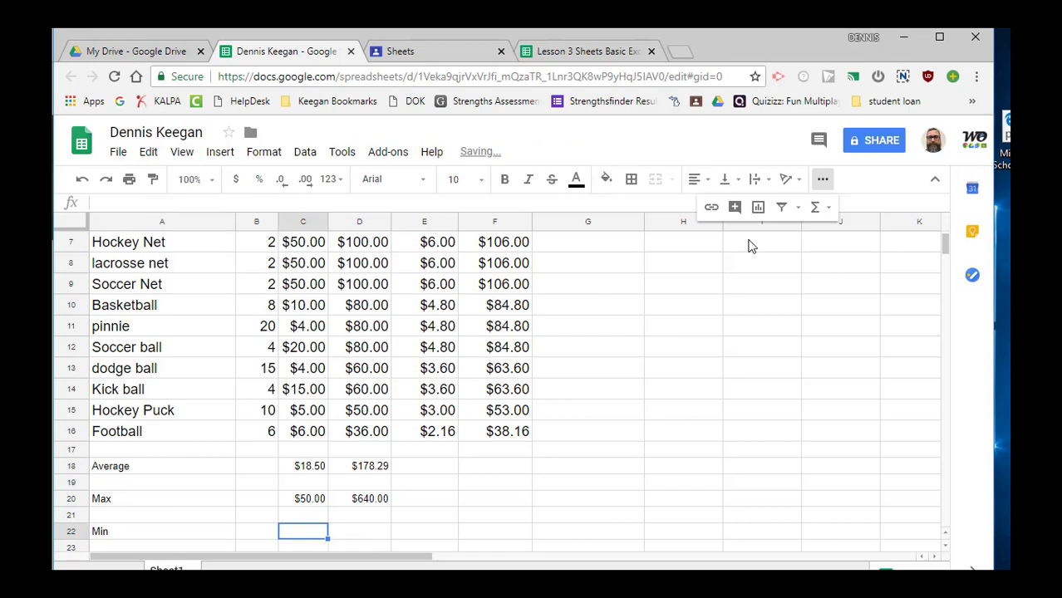
left_click(820, 215)
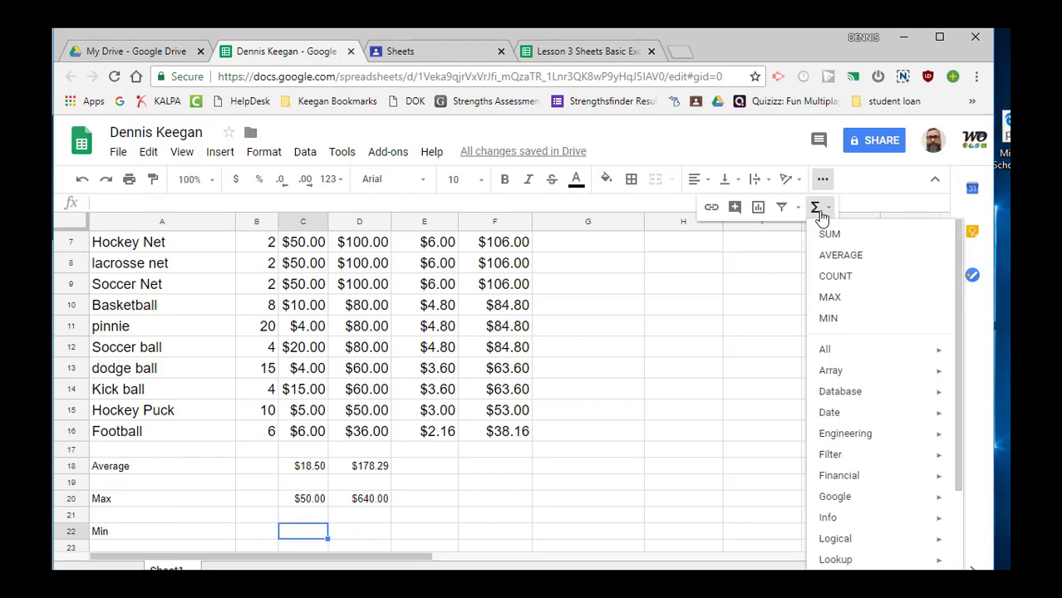
left_click(829, 322)
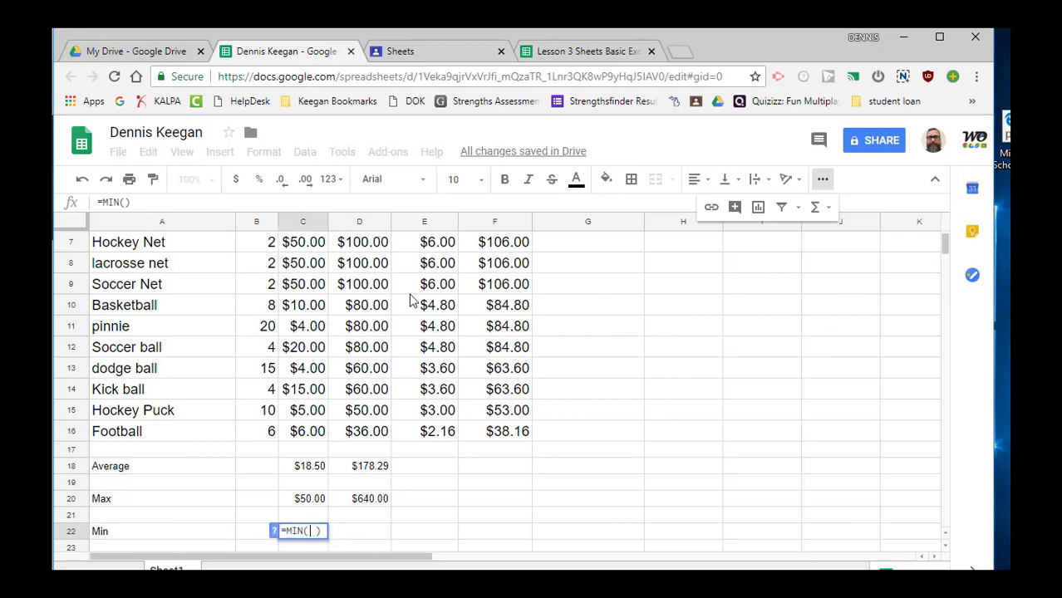
scroll(316, 324, "up", 2)
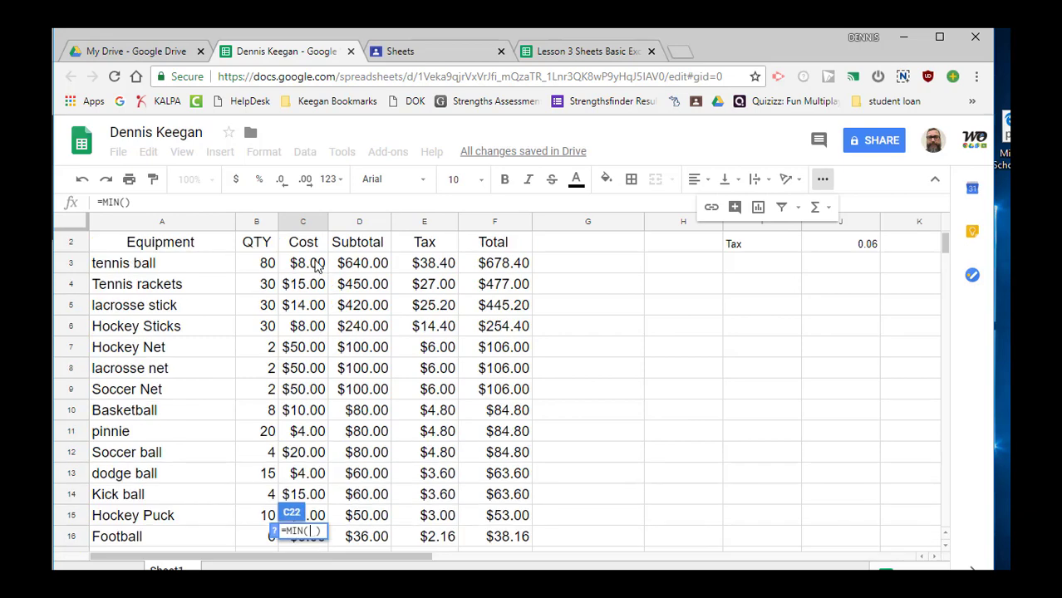
left_click_drag(316, 264, 304, 284)
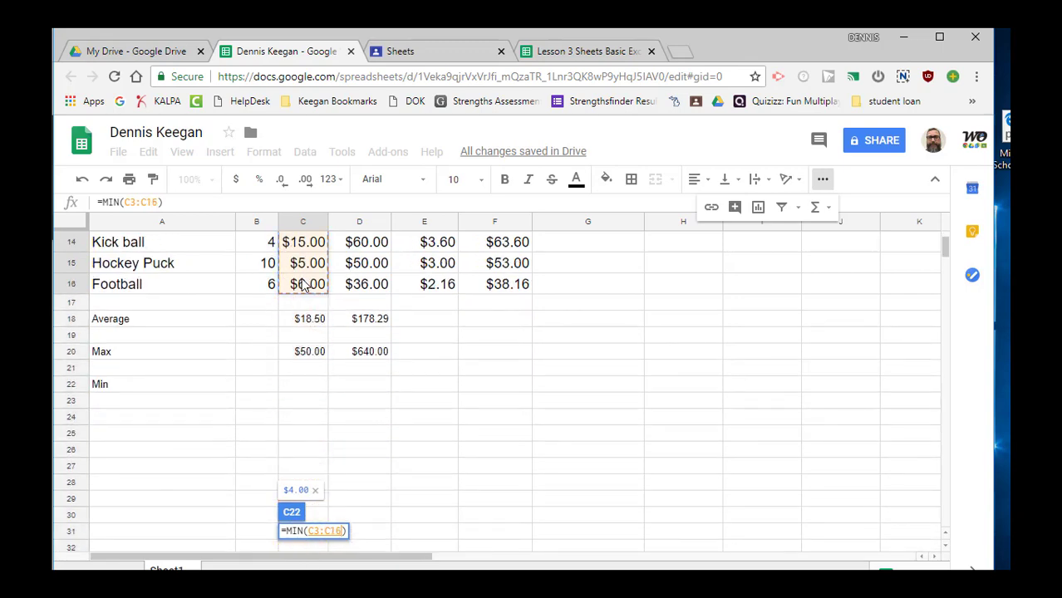
key("Return")
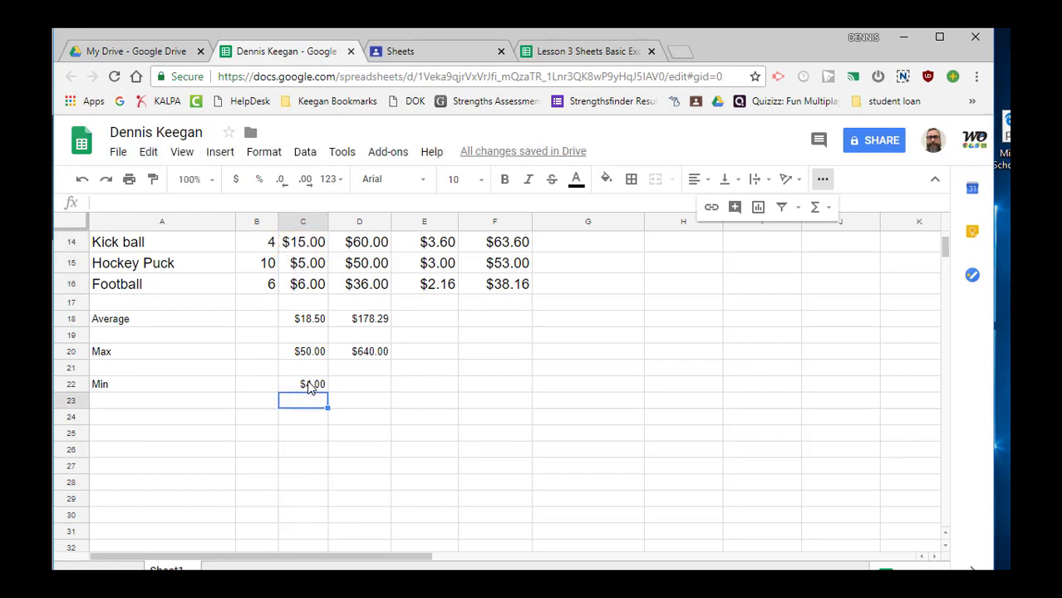
left_click(309, 387)
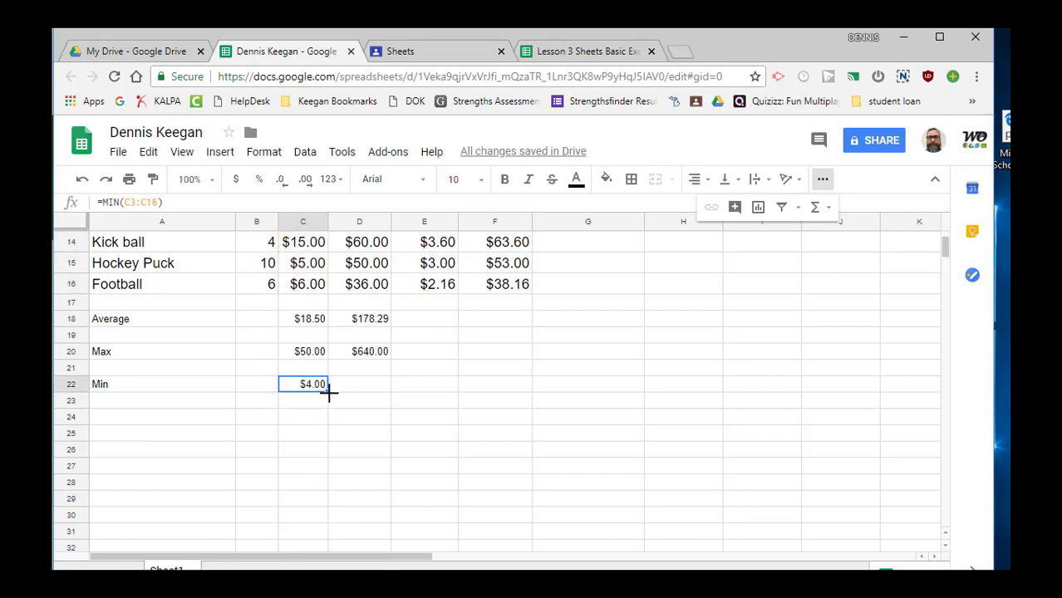
left_click_drag(327, 392, 372, 391)
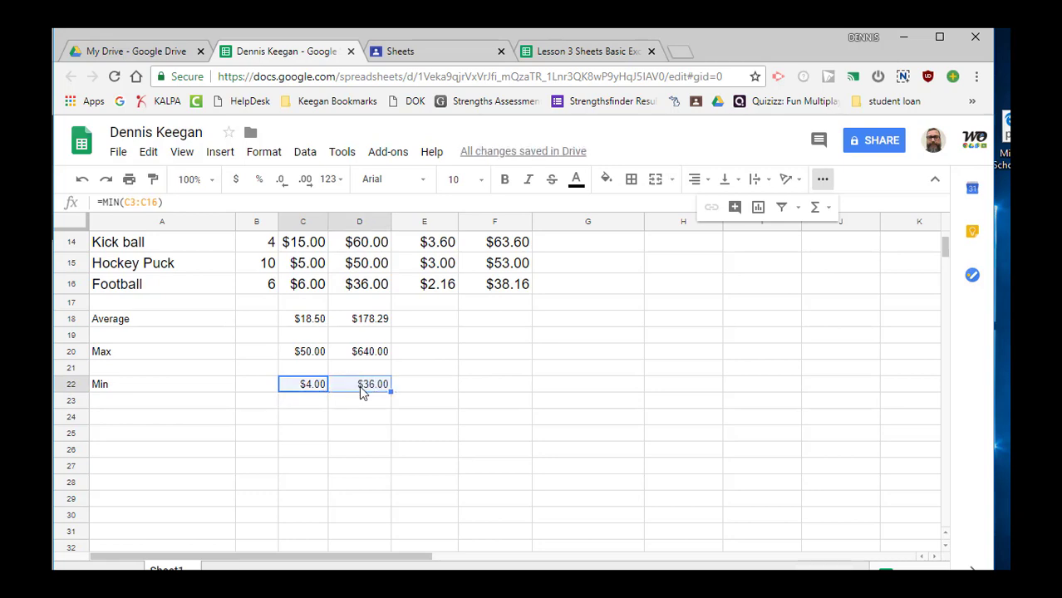
Check the Min and Max results against the Cost and Subtotal values in the equipment table
scroll(363, 391, "up", 5)
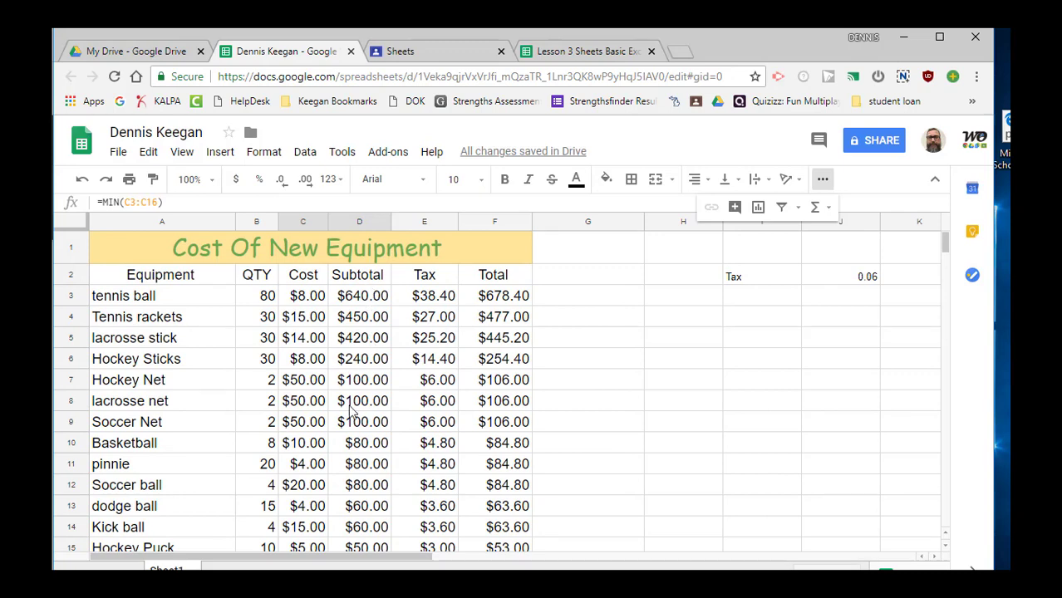
scroll(363, 490, "down", 3)
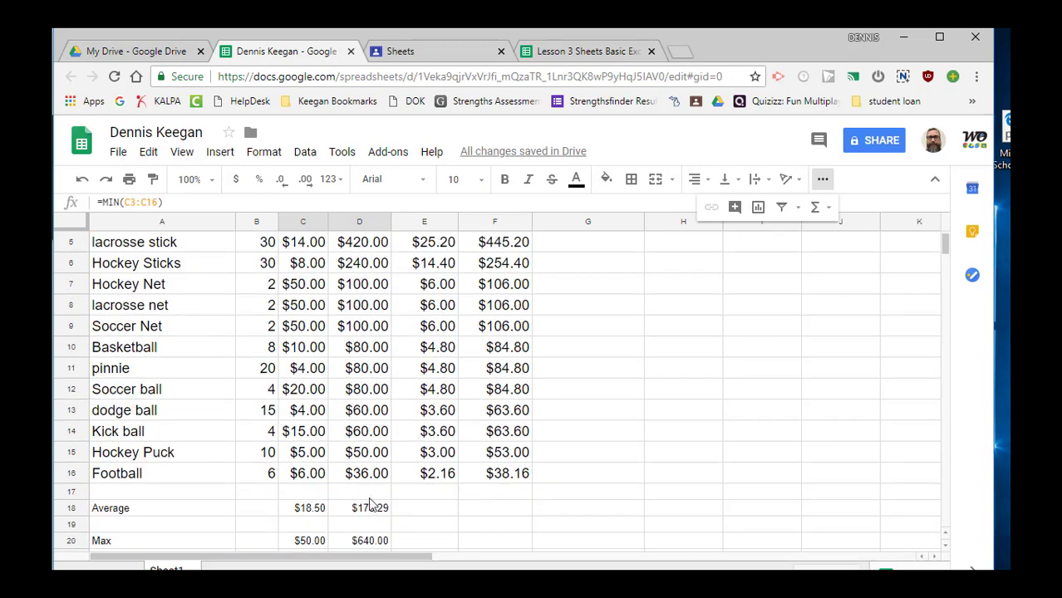
scroll(366, 520, "down", 3)
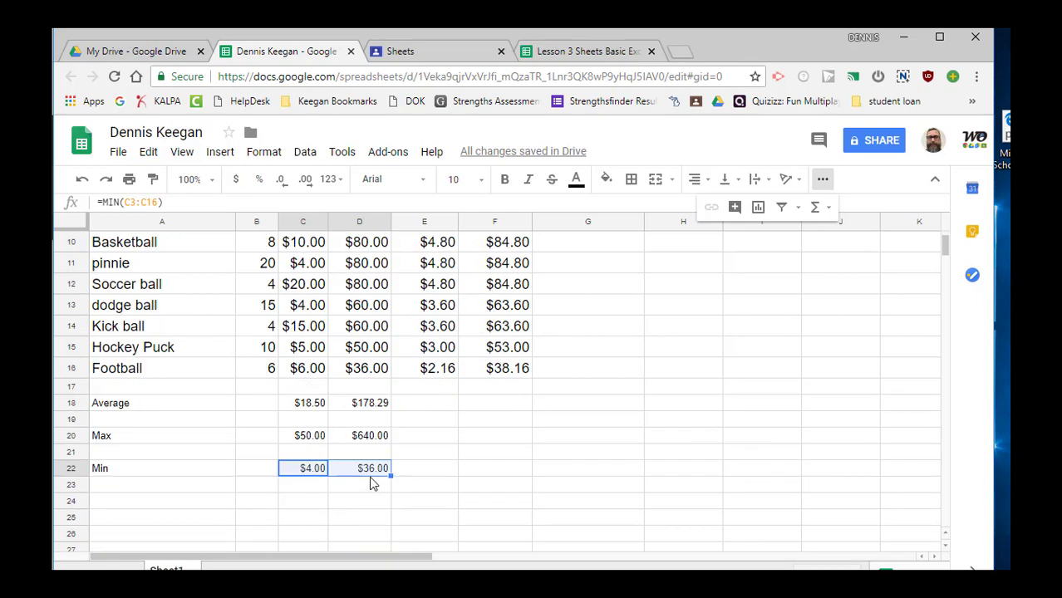
left_click(305, 269)
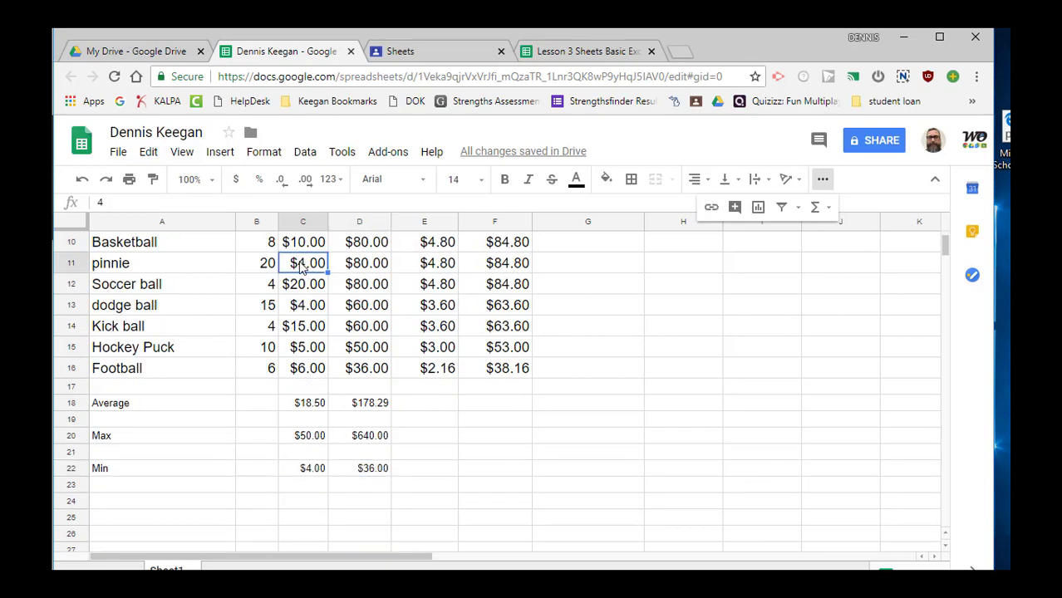
left_click(370, 272)
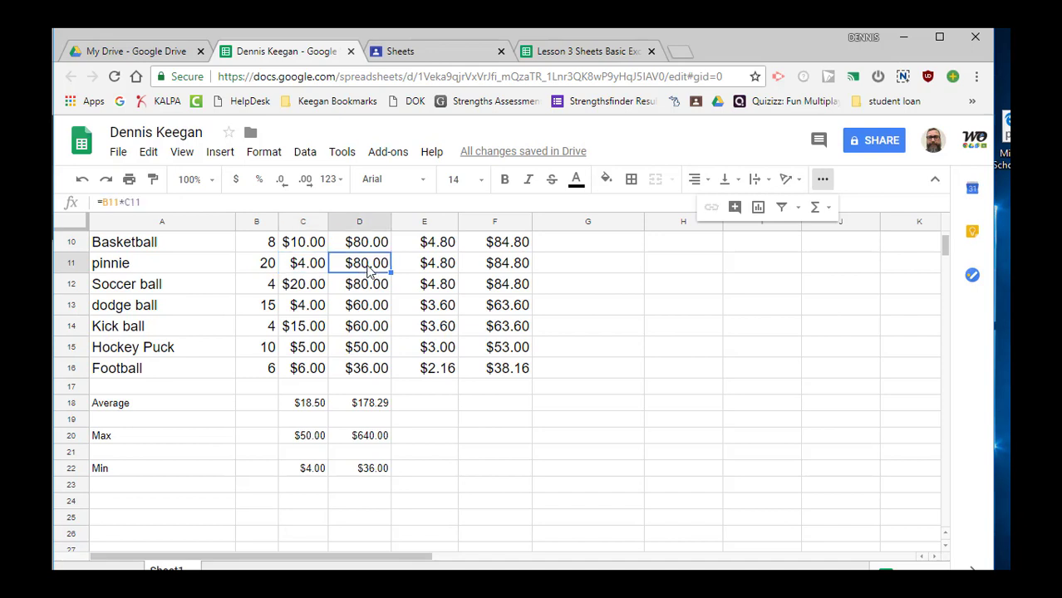
left_click(369, 372)
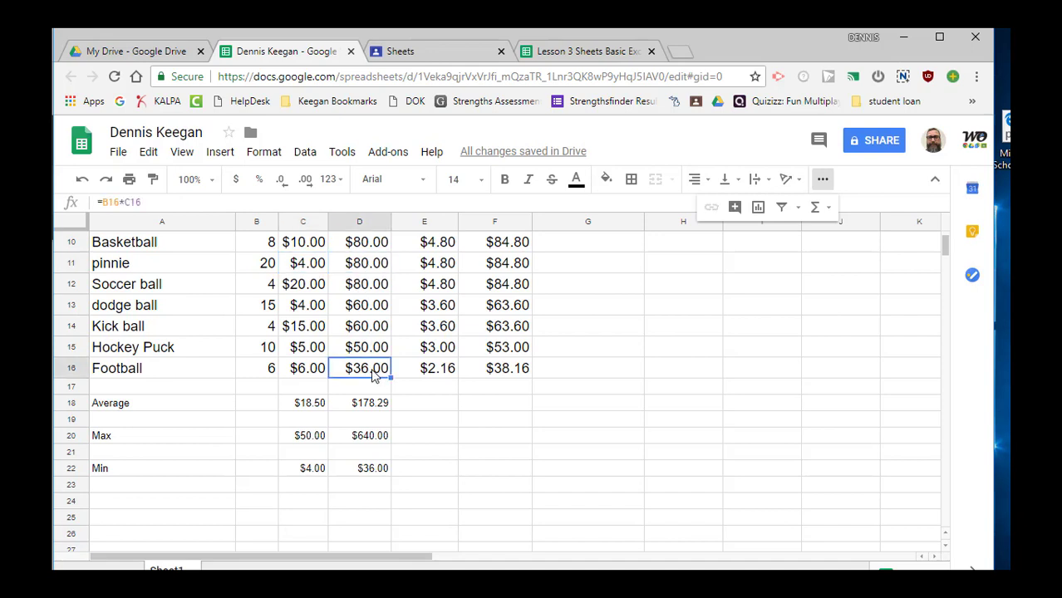
scroll(357, 369, "up", 3)
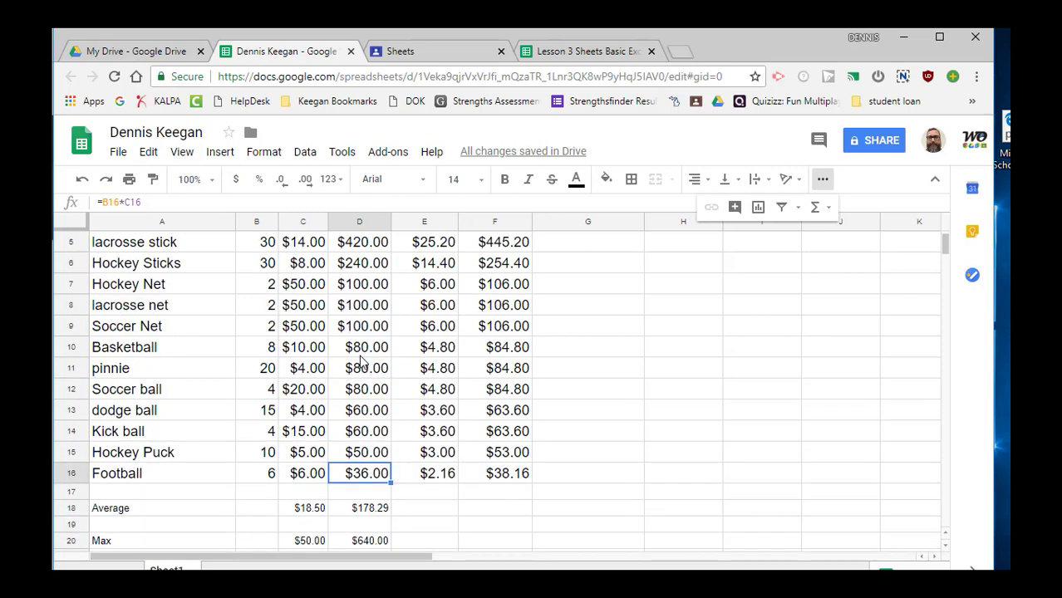
scroll(362, 356, "up", 1)
scroll(360, 356, "down", 5)
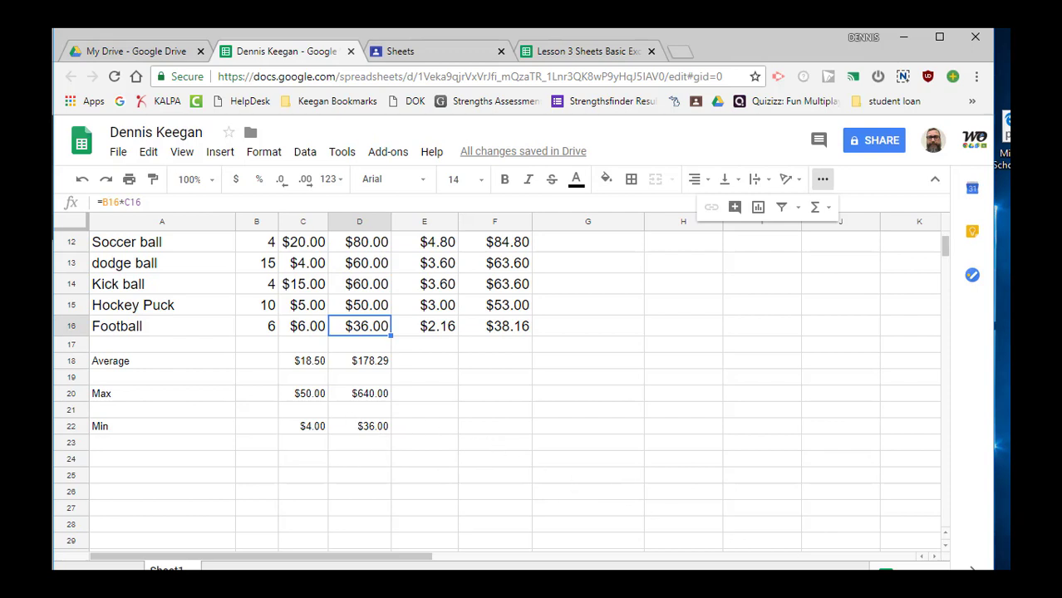
key("F10")
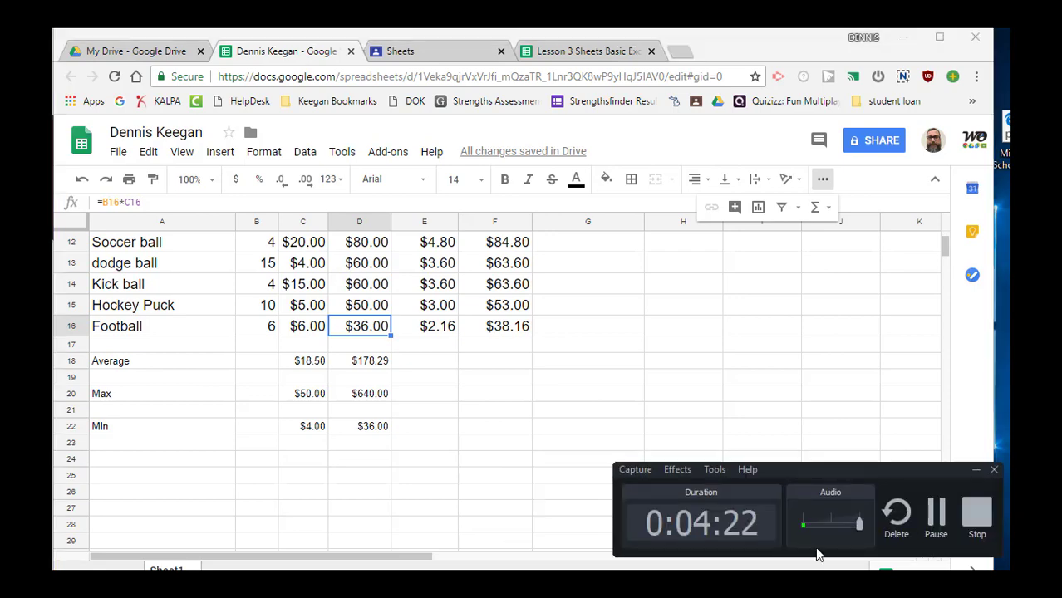